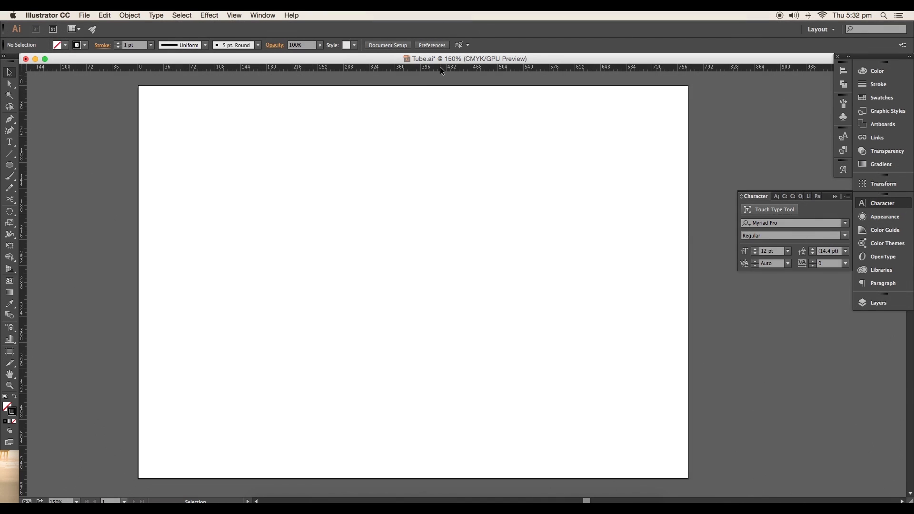
Place horizontal guides across the artboard marking the top, middle and baseline of four rows of letters
left_click_drag(440, 67, 441, 139)
left_click_drag(450, 94, 462, 285)
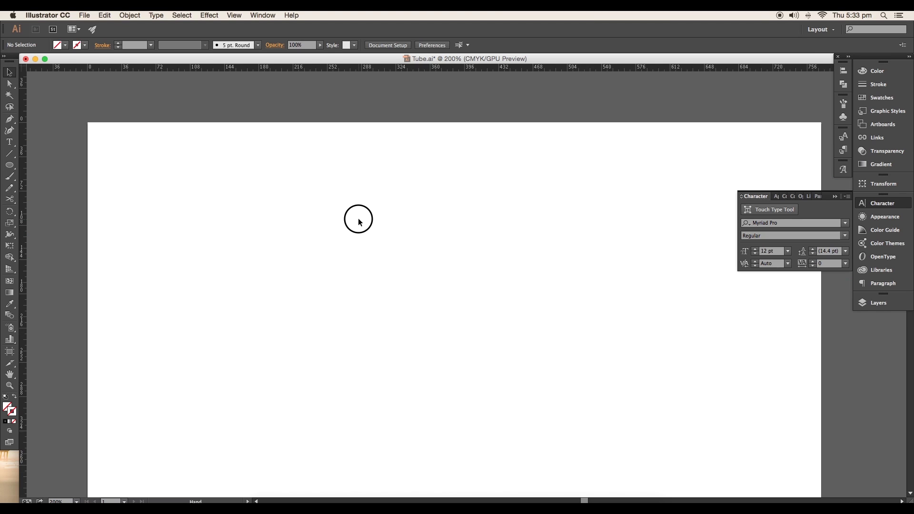
left_click_drag(357, 220, 359, 213)
Choose the Pen tool and give new paths a black 1 pt stroke
left_click(10, 119)
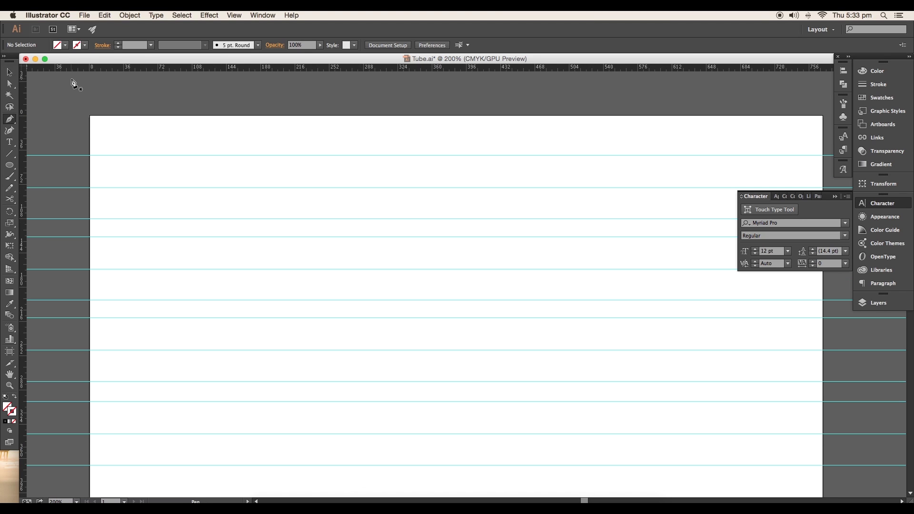
left_click(84, 46)
left_click(27, 62)
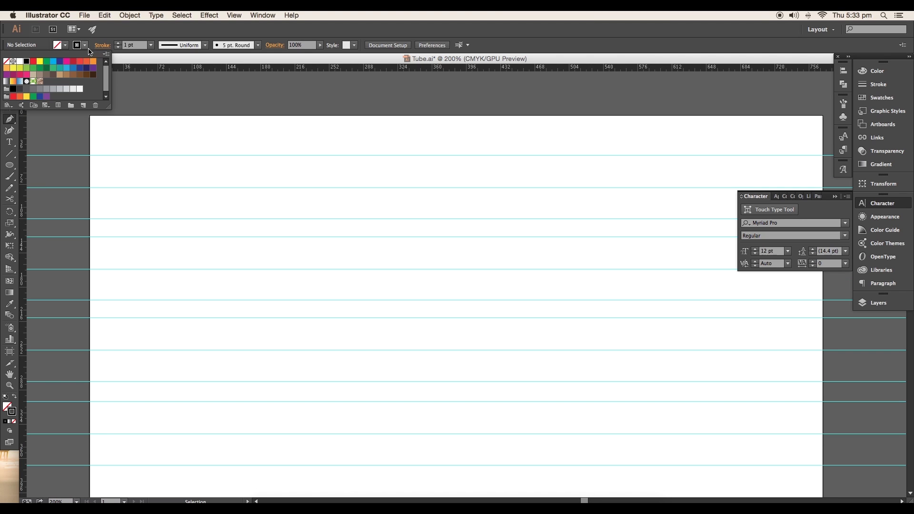
left_click(85, 46)
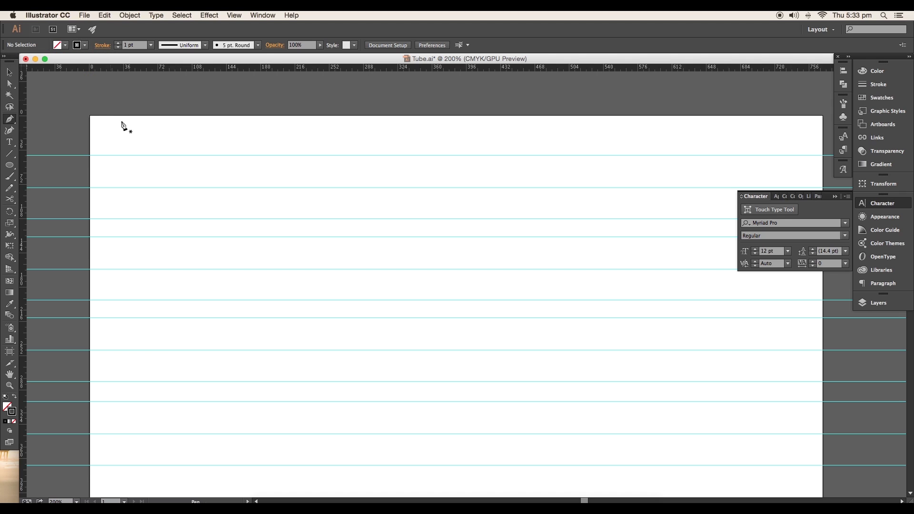
Draw the letter A without a crossbar, about 56 pt wide, spanning the first row of guides
left_click(162, 218)
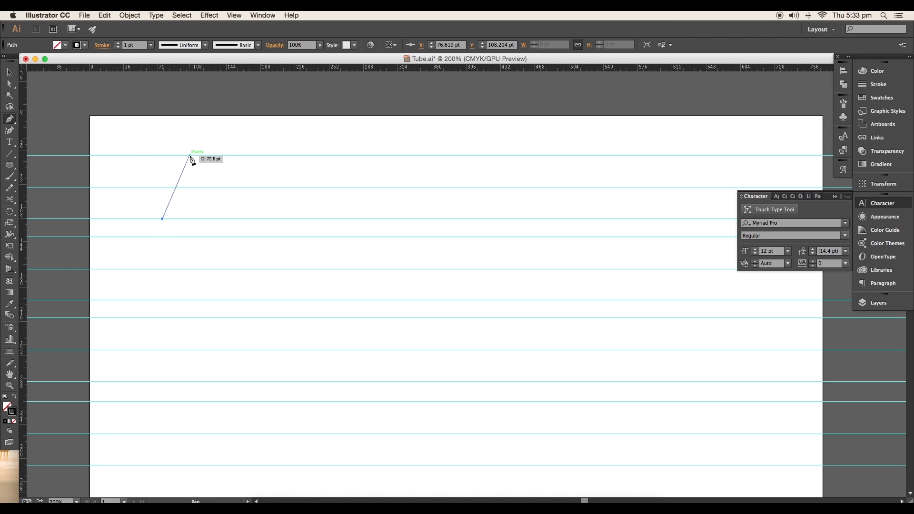
left_click(189, 155)
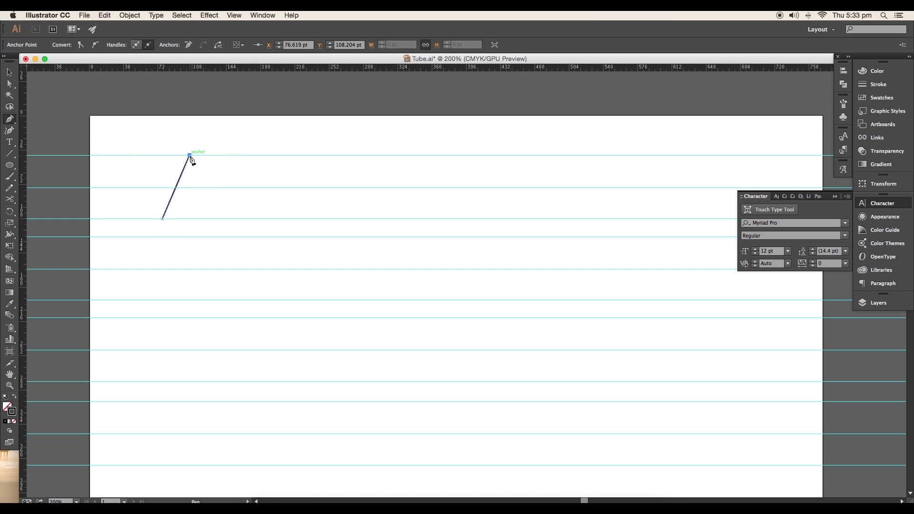
left_click(215, 218)
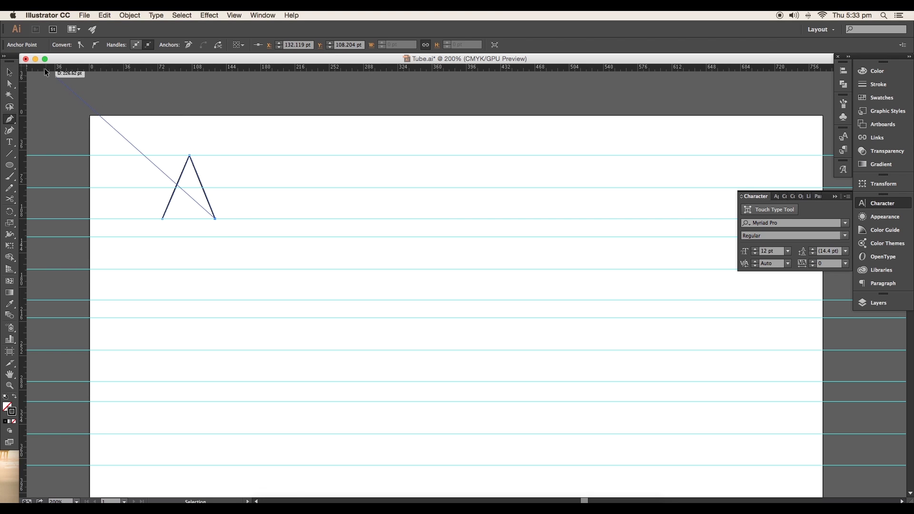
key("super")
Draw a B about 54 pt wide with two rounded bowls beside the A, and smooth the curve of its lower bowl
left_click(260, 218)
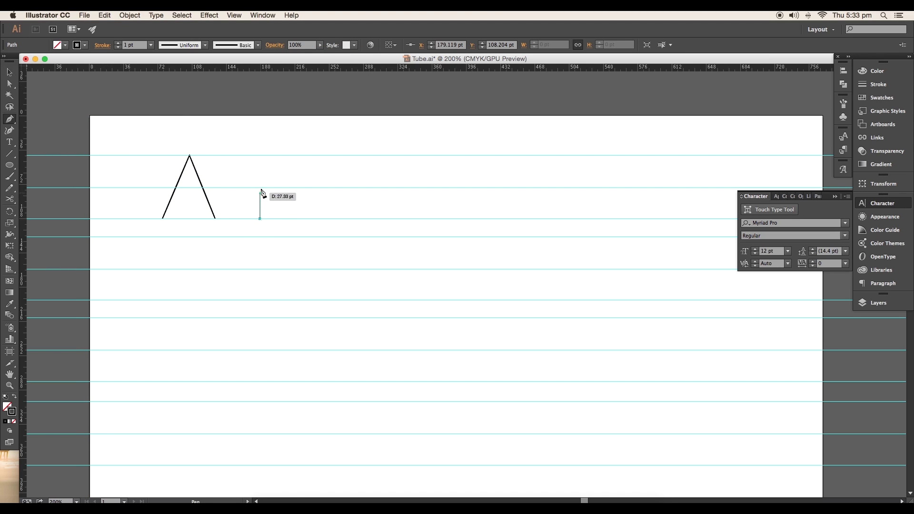
left_click_drag(293, 156, 306, 155)
key("super+plus")
key("super+plus")
key("super+plus")
left_click_drag(568, 202, 567, 223)
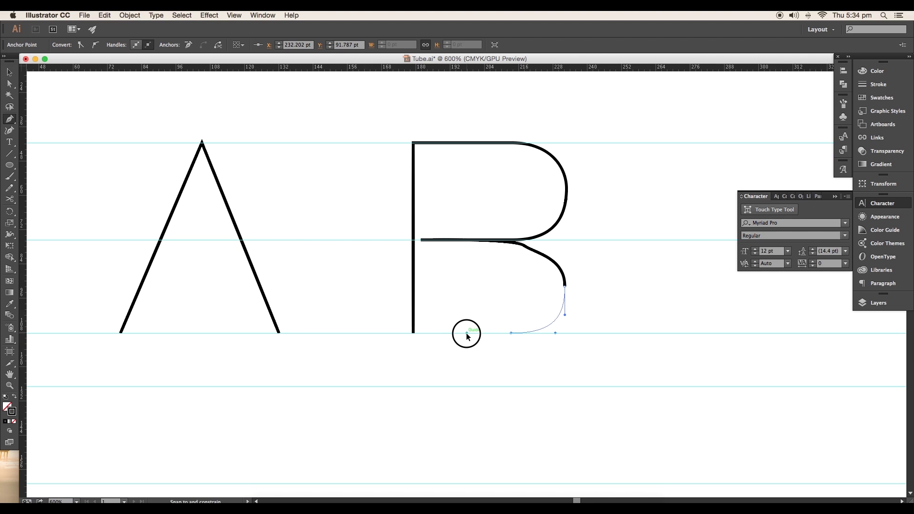
left_click_drag(465, 332, 472, 333)
left_click(413, 332)
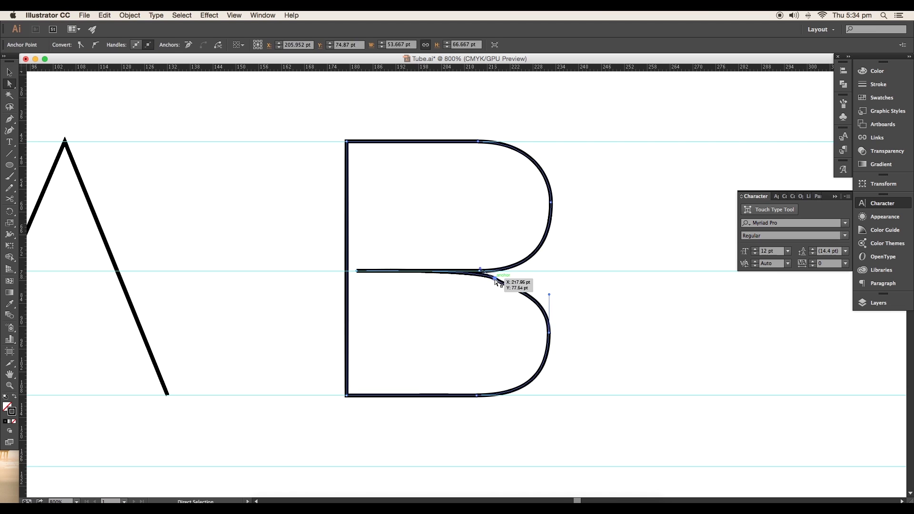
mouse_move(495, 278)
left_mouse_down()
mouse_move(479, 270)
mouse_move(510, 269)
left_mouse_up()
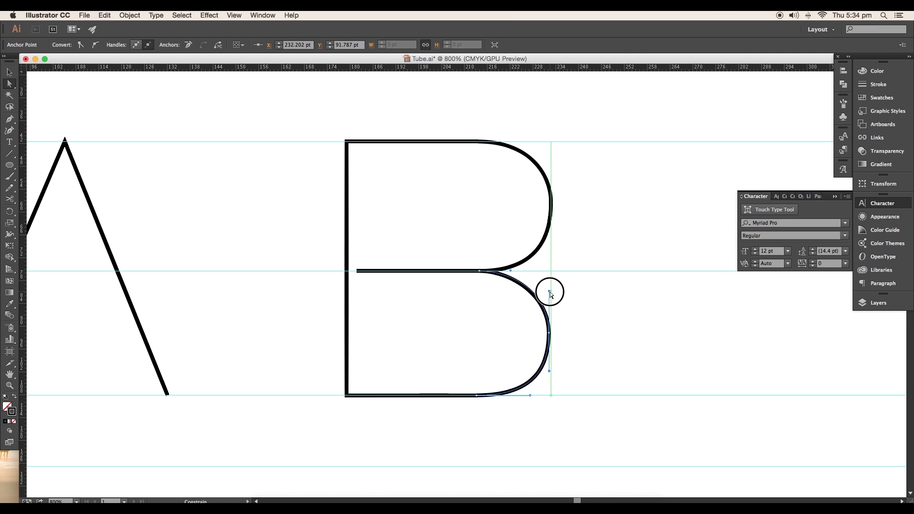
left_click(580, 282)
Draw a circle about 68 pt across beside the B, cut it on its right side and delete that segment to form a C
left_click_drag(484, 314, 539, 380)
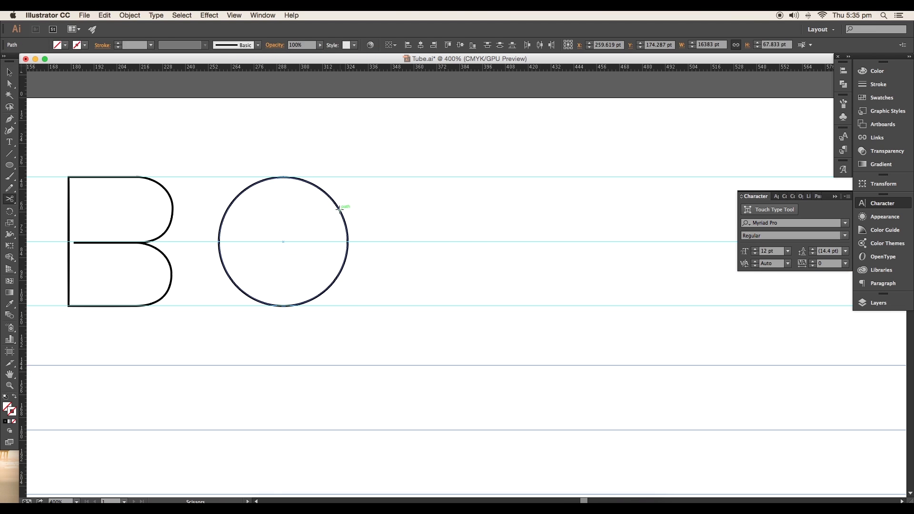
left_click(339, 208)
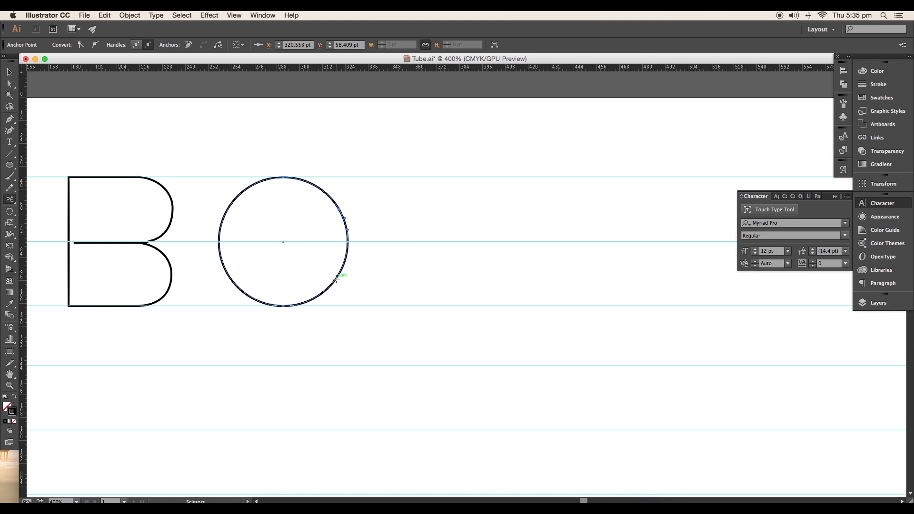
left_click(336, 280)
key("Delete")
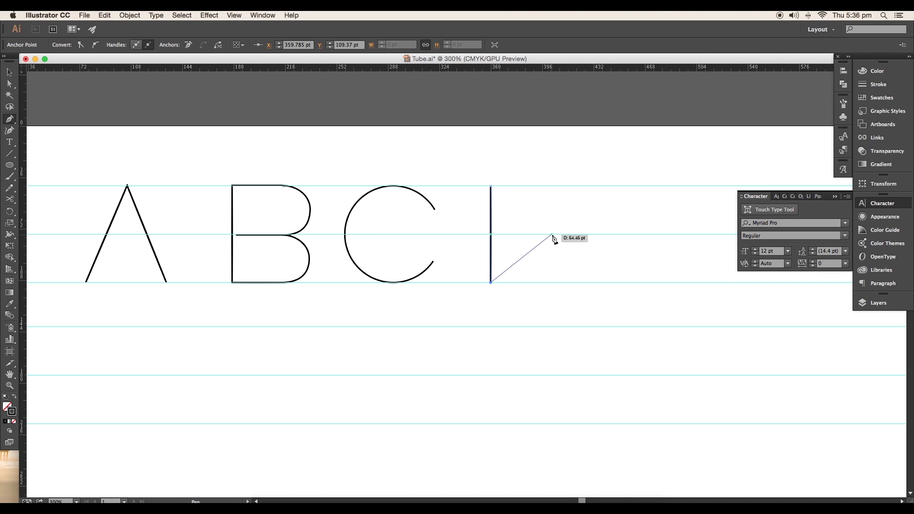
Draw the curved bowl of the D from the foot of its stem and close it at the stem's top
left_click_drag(554, 234, 554, 178)
left_click(490, 186)
Add the E's top arm, about 46 pt long, a curve down to the middle guide, and a shorter middle arm
left_click_drag(559, 239, 487, 249)
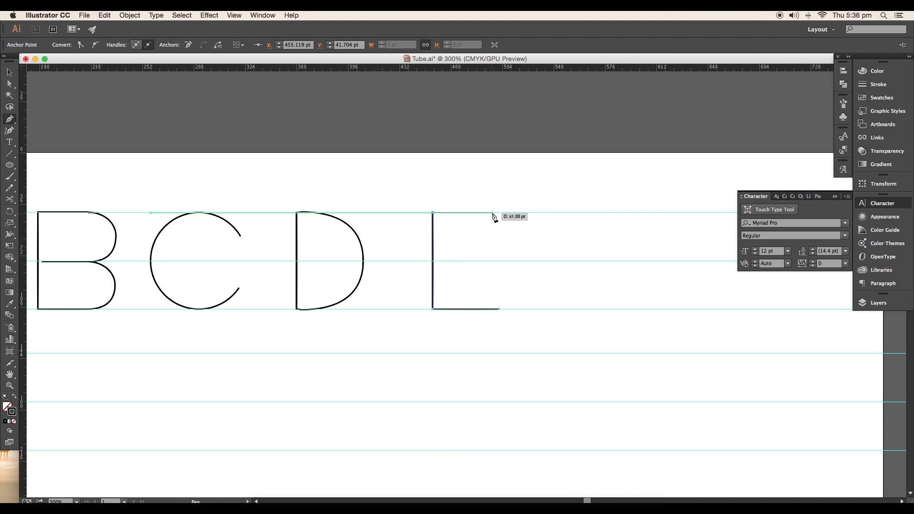
left_click(499, 212)
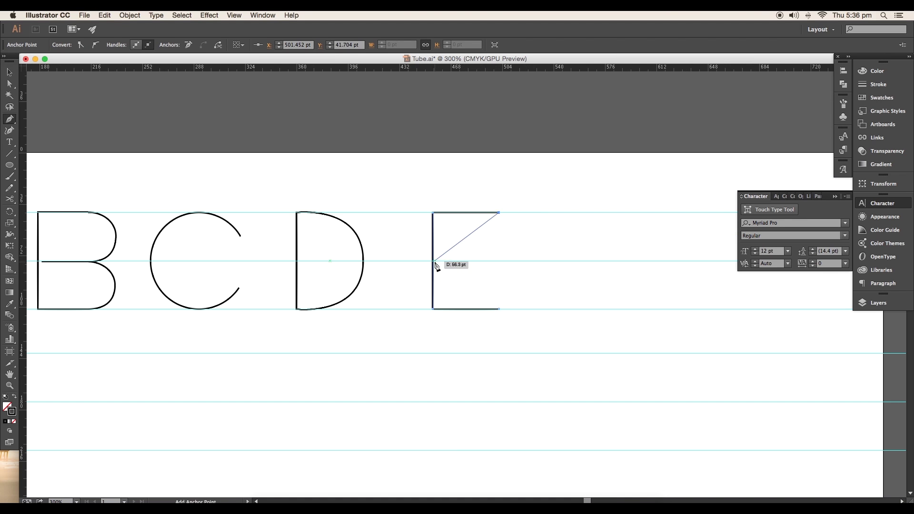
left_click_drag(436, 260, 435, 312)
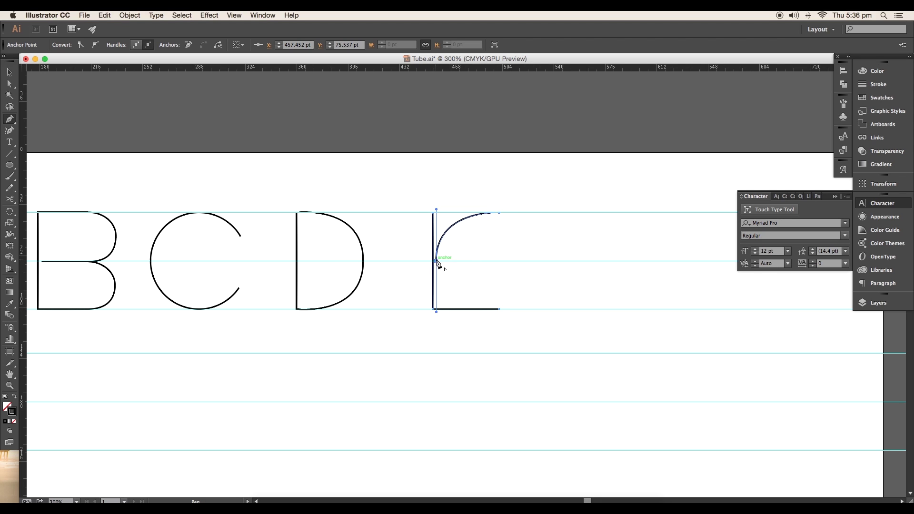
left_click(485, 261)
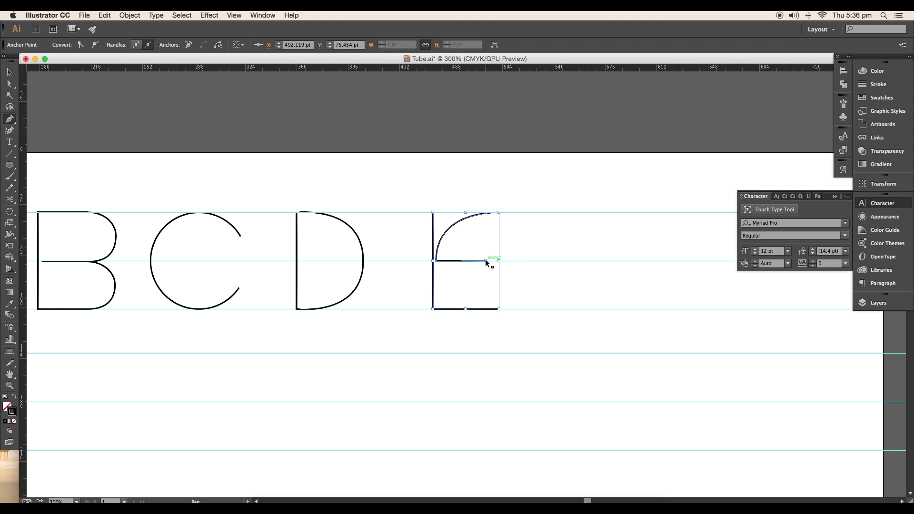
Move the anchor where the E's curve meets its middle arm onto the stem
key("v")
left_click(10, 84)
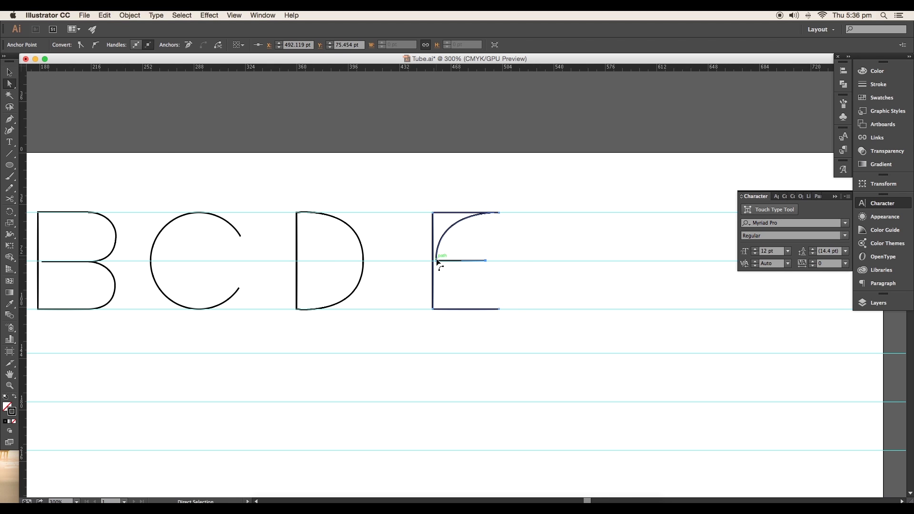
left_click(437, 261)
scroll(475, 273, "right", 5)
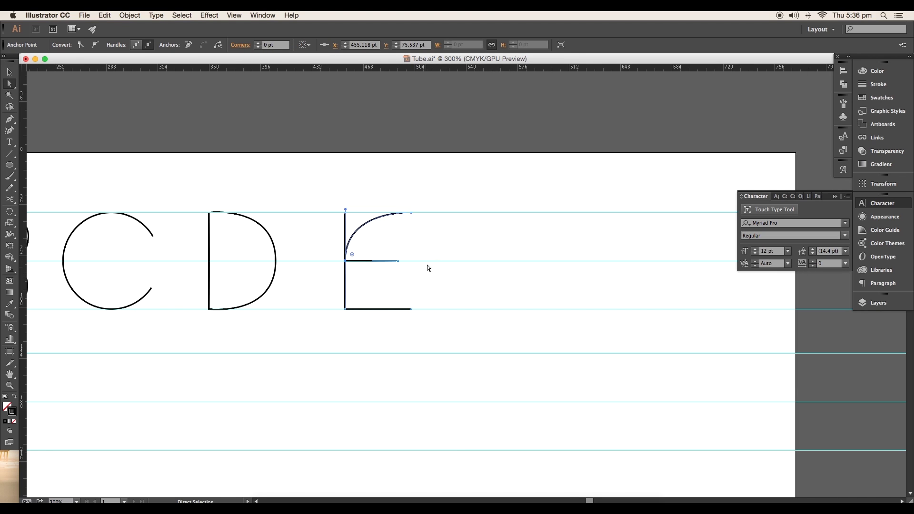
left_click(481, 293)
Draw an F with a top arm, a curve down to the middle guide, and a middle arm, matching the E
key("p")
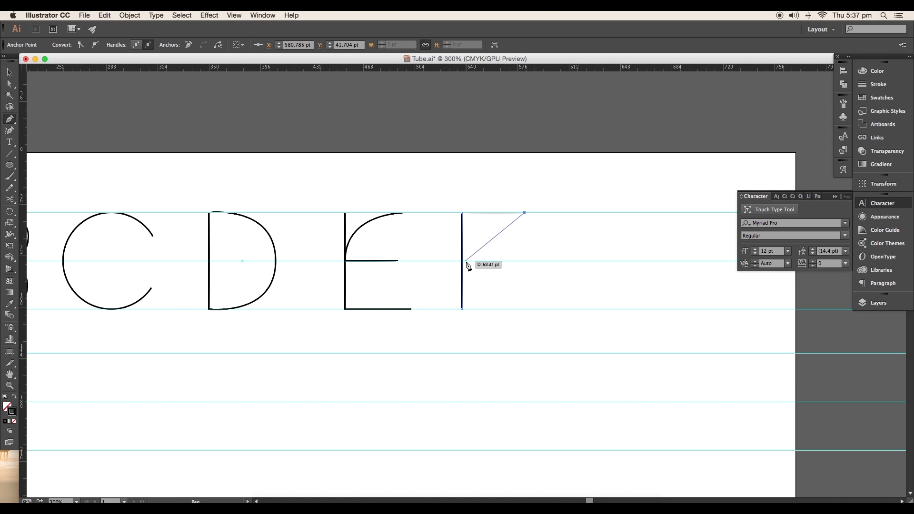
left_click_drag(464, 261, 510, 264)
left_click(514, 261)
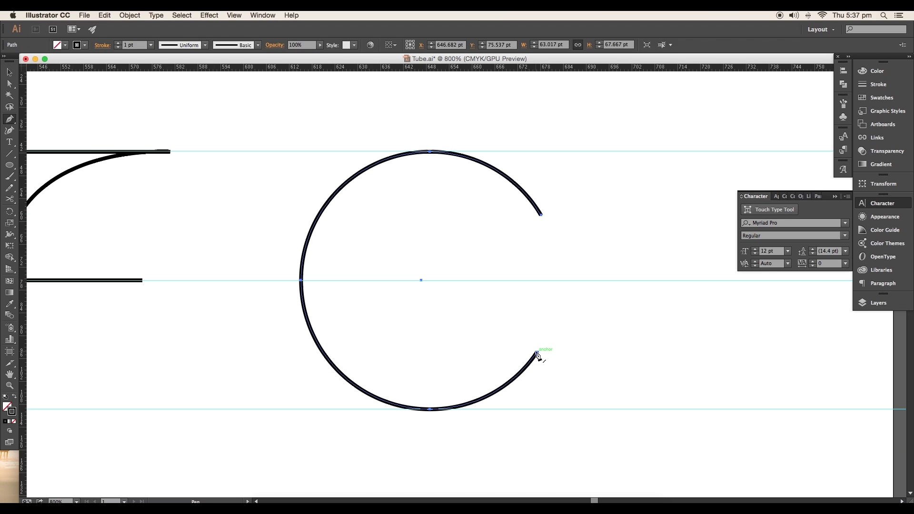
Turn the C-shaped arc beside the F into a G by adding a vertical spur and an inward bar on the middle guide
left_click(536, 352)
left_click(536, 280)
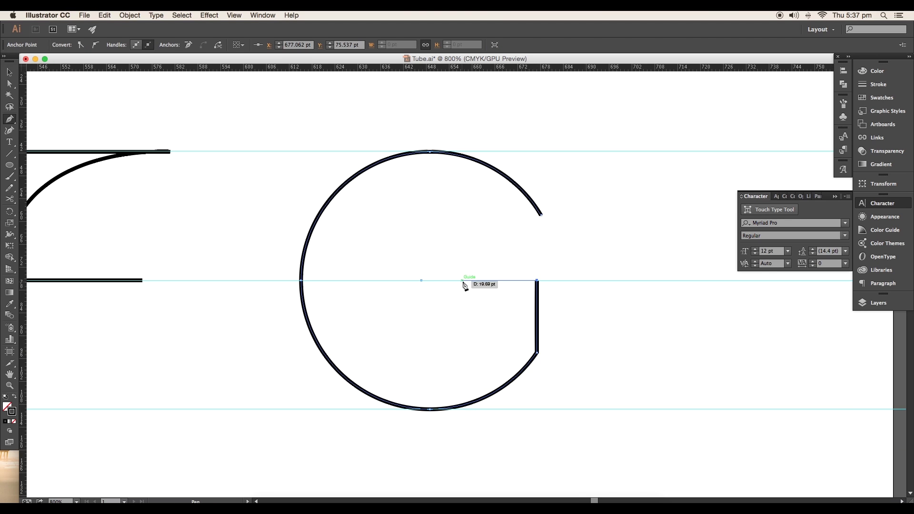
left_click(461, 280)
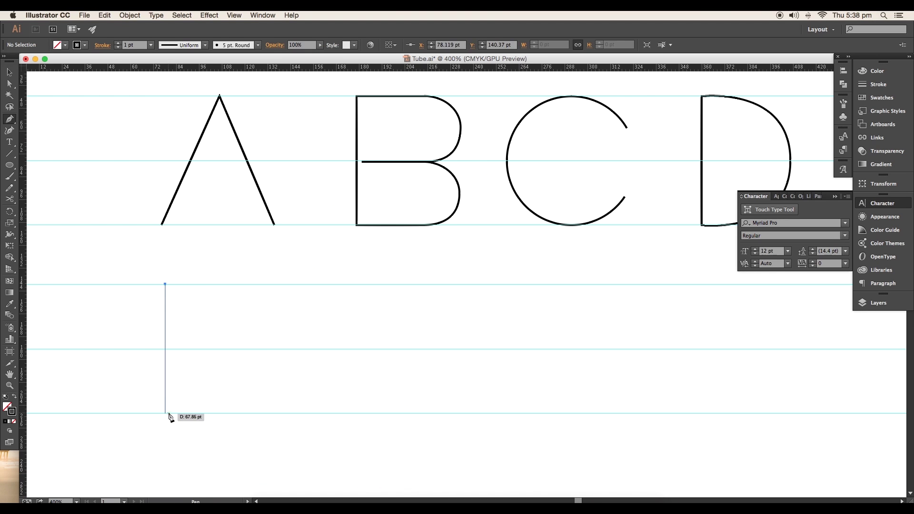
Draw an H in the second row with two vertical stems and a curved crossbar running into the right stem's foot
left_click(165, 413)
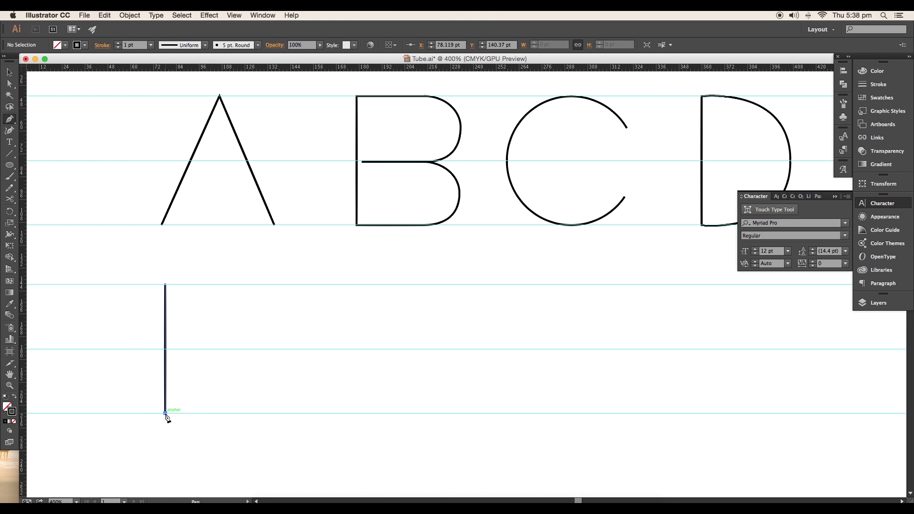
left_click(263, 284)
left_click(263, 413)
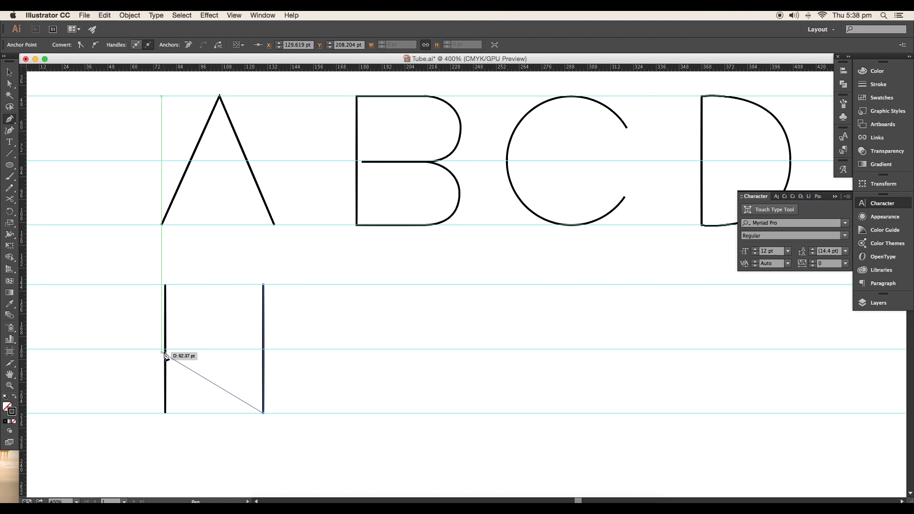
mouse_move(165, 352)
left_mouse_down()
mouse_move(41, 349)
mouse_move(59, 351)
left_mouse_up()
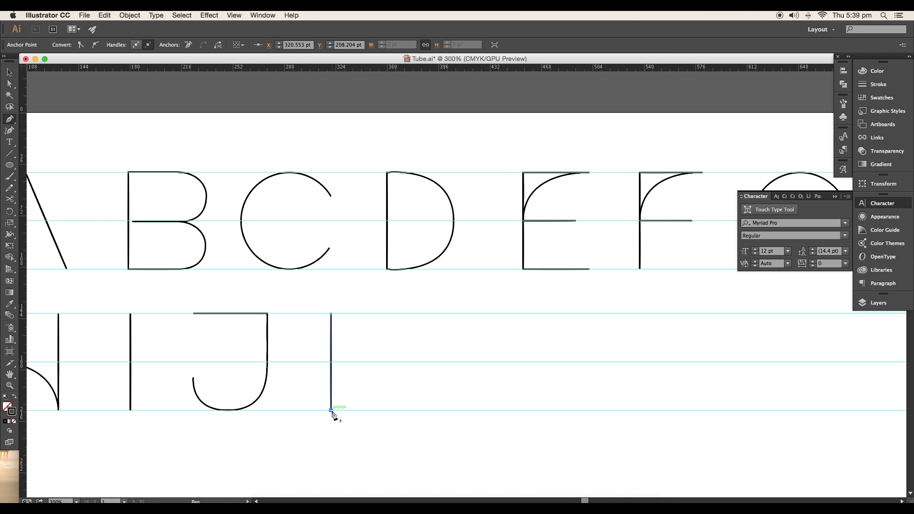
Draw the two diagonal arms of the K, meeting at the stem on the middle guide
left_click(350, 367, "super")
left_click(404, 313)
left_click(331, 361)
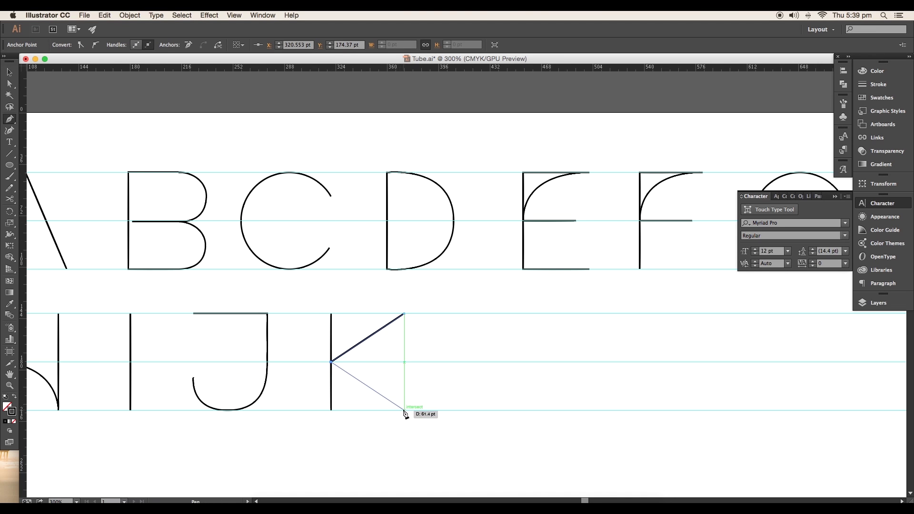
left_click(404, 410)
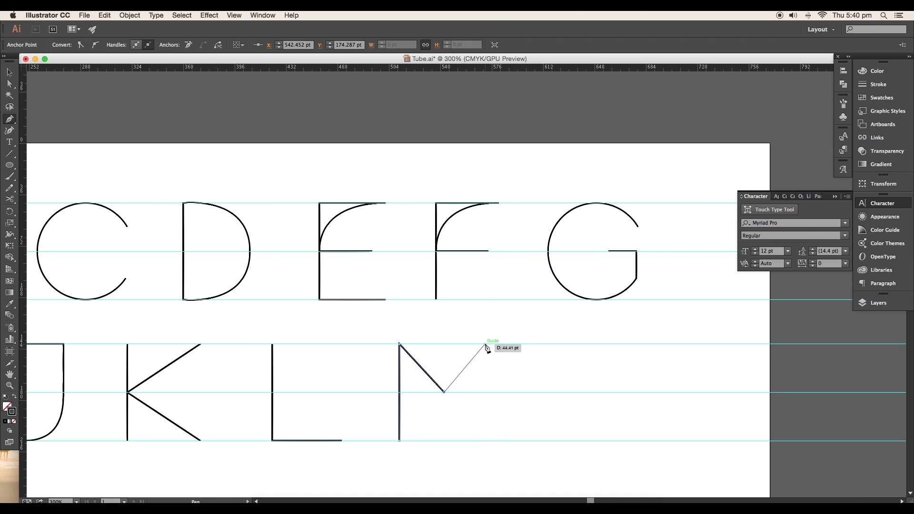
Complete the M with its second diagonal and stem, and the N with its diagonal and right stem
left_click(485, 343)
left_click(485, 442)
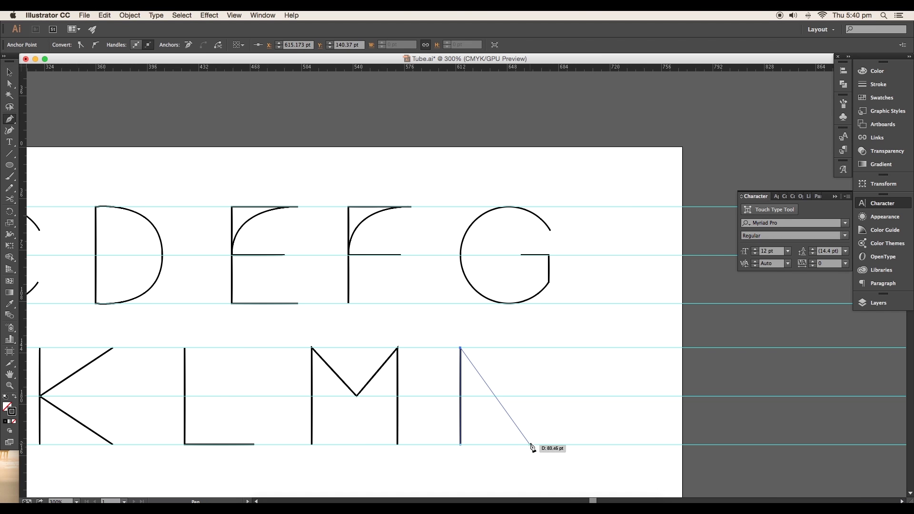
left_click(530, 444)
left_click(530, 347)
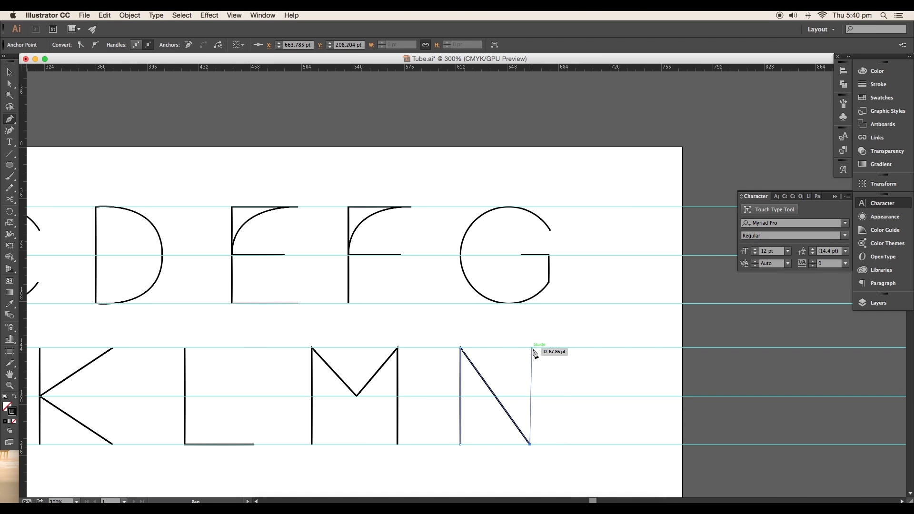
Draw a small circle about 26 pt in diameter over the upper part of the B
key("super+minus")
key("v")
left_click(12, 166)
mouse_move(246, 192)
left_mouse_down()
mouse_move(282, 229)
mouse_move(314, 172)
mouse_move(279, 320)
mouse_move(280, 371)
left_mouse_up()
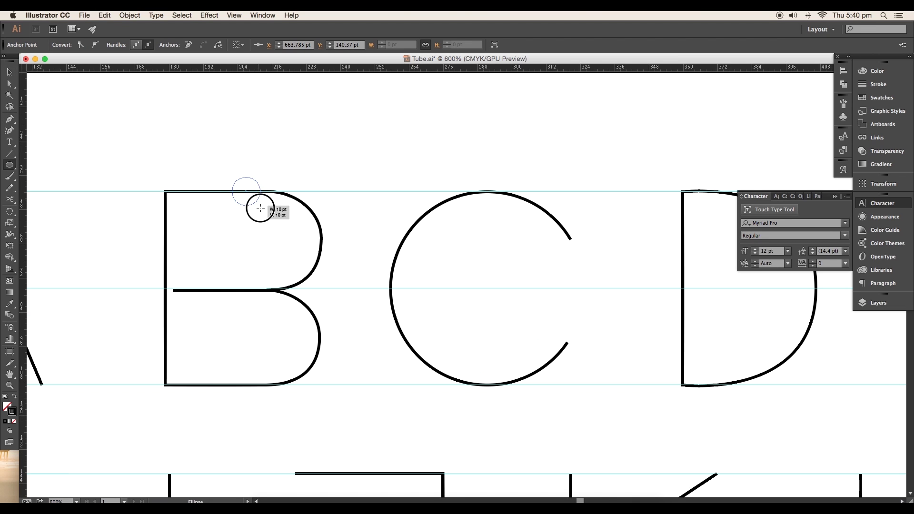
Move the small circle into the empty area below the second row and place a copy about 65 pt to its right
key("super+minus")
key("super+minus")
key("v")
left_click_drag(288, 348, 259, 364)
left_click_drag(259, 364, 355, 364)
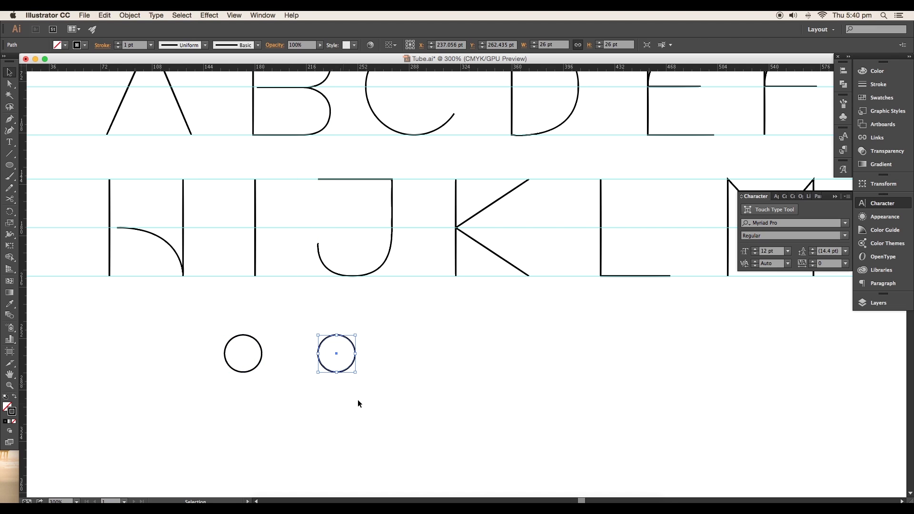
Make a blend between the two circles below the letters
left_click_drag(360, 404, 203, 328)
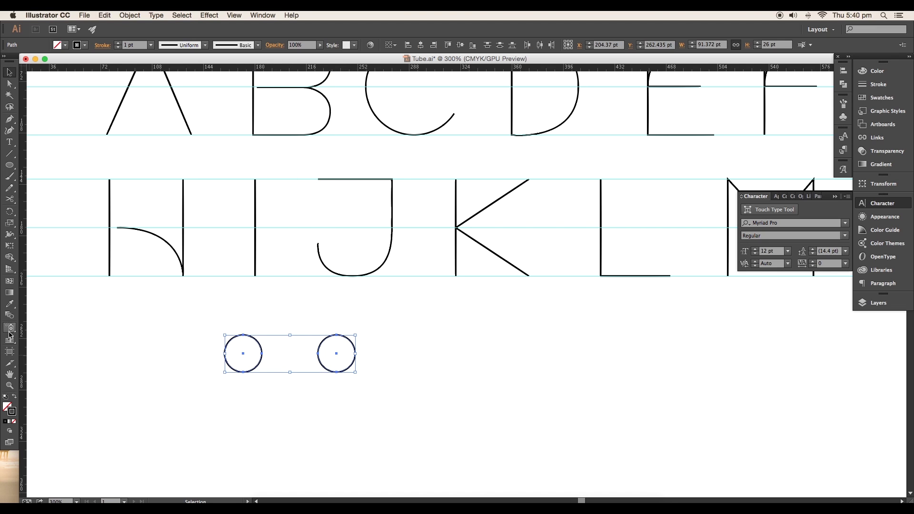
left_click(137, 18)
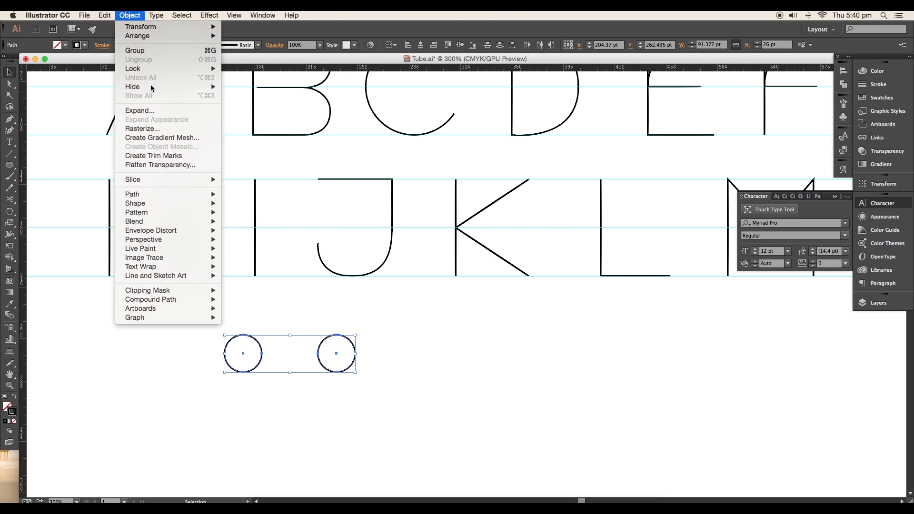
mouse_move(160, 220)
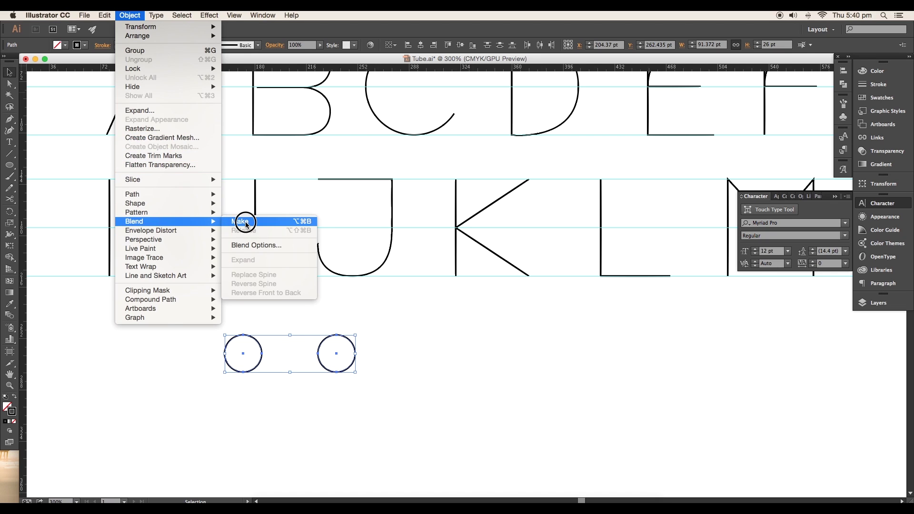
left_click(246, 222)
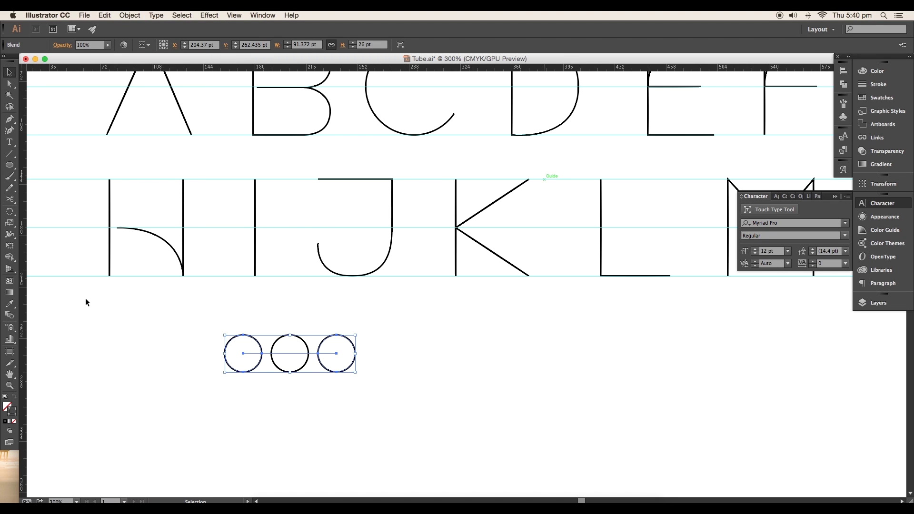
Set the circle blend's spacing to Specified Steps, entering 35 and raising the count by a few steps
double_click(10, 317)
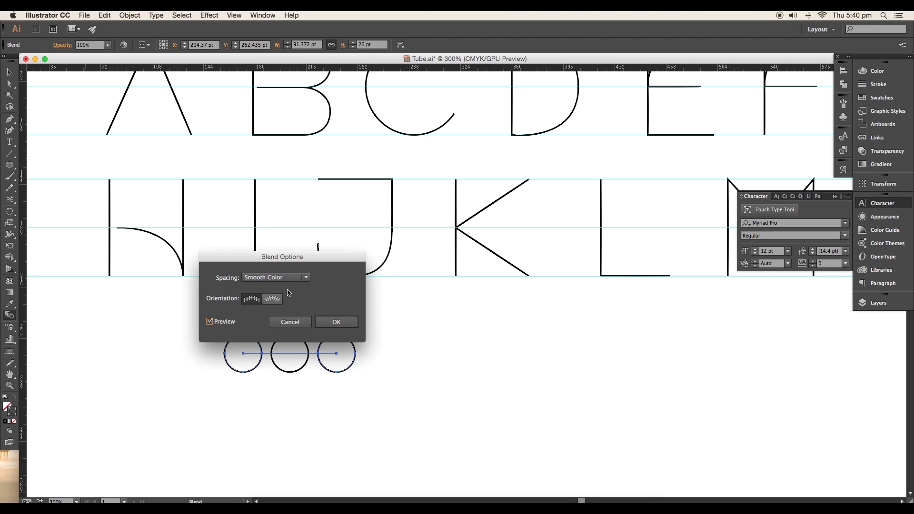
left_click_drag(302, 259, 484, 258)
left_click(476, 277)
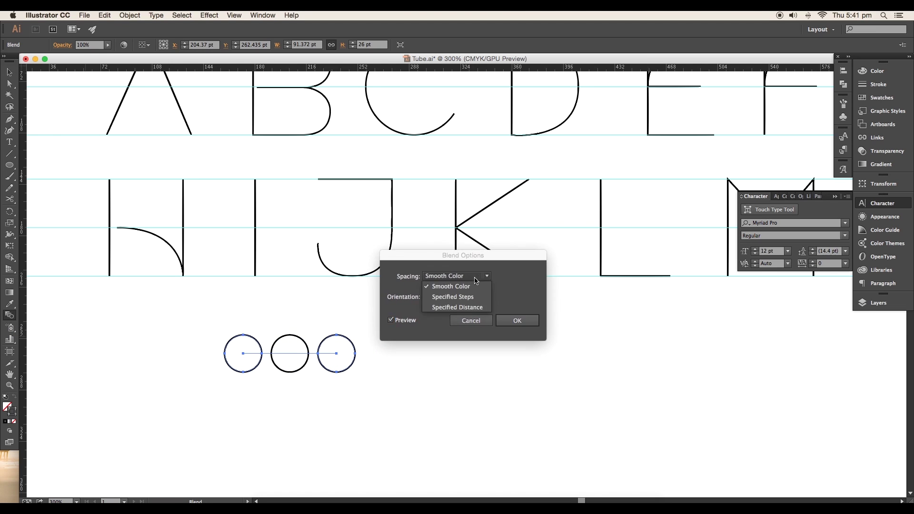
left_click(455, 296)
type("35")
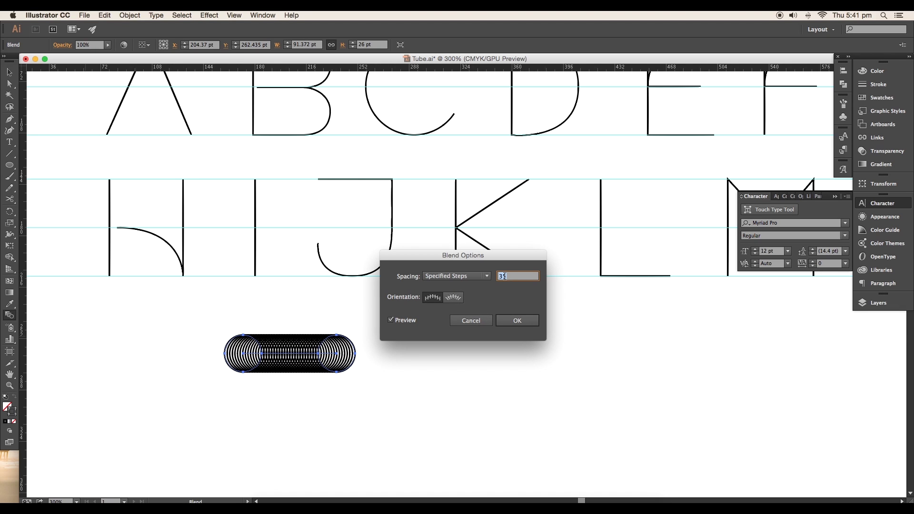
key("Up")
key("Up")
key("Up")
key("Up")
key("Up")
key("Up")
left_click(509, 322)
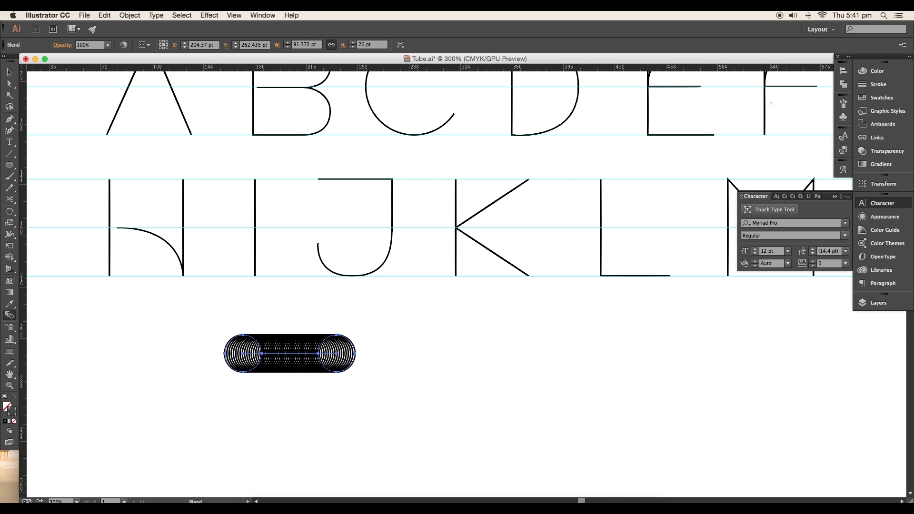
Apply a thinner stroke weight to the blended circles
left_click(877, 84)
left_click(813, 76)
left_click(818, 90)
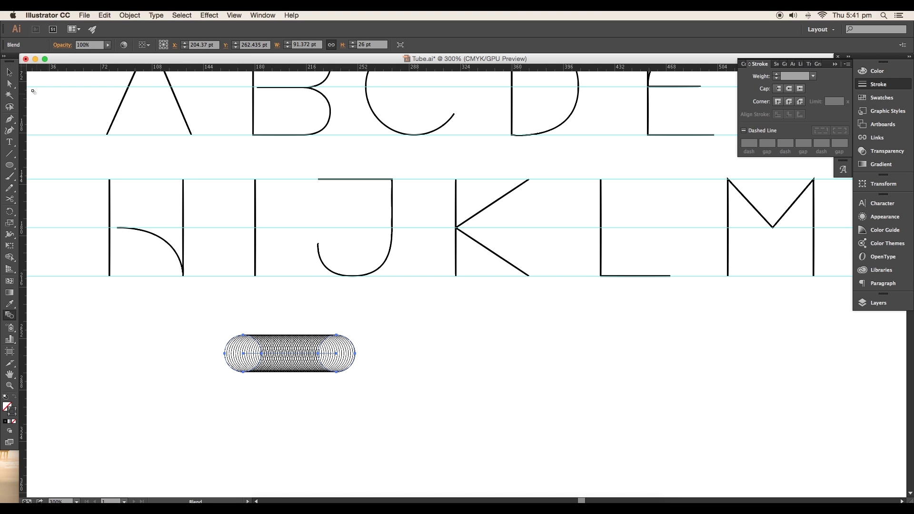
Move the blended tube close below the second letter row and duplicate it rightward into a row of five, 102 pt apart
left_click(10, 73)
scroll(311, 350, "up", 5)
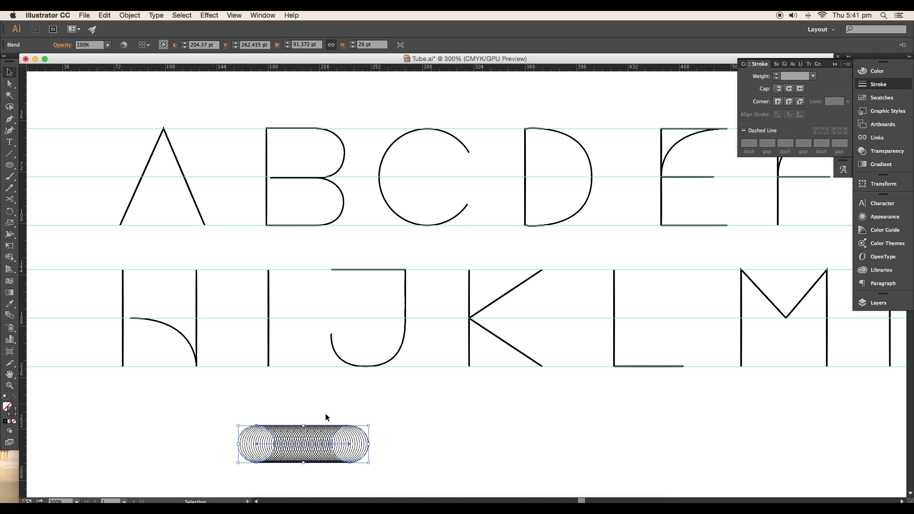
left_click_drag(315, 443, 295, 371)
key("super+d")
key("super+d")
key("super+d")
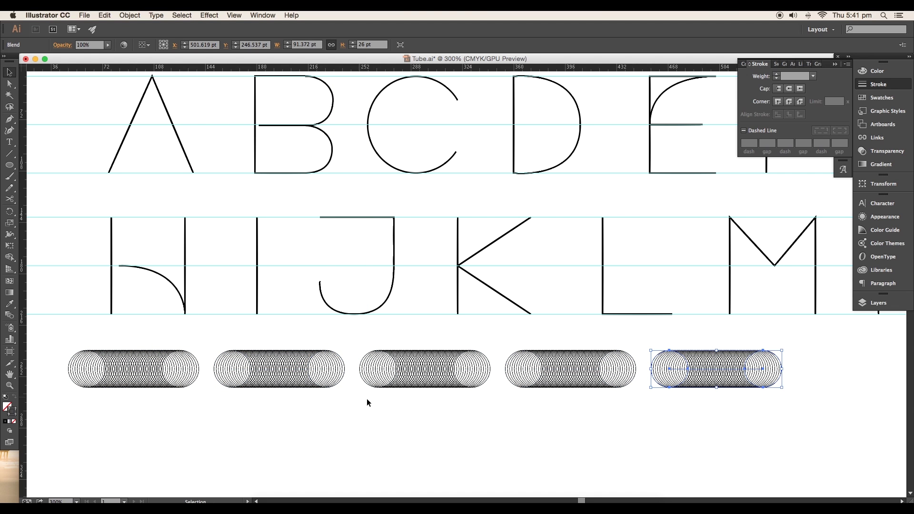
Extend the row to seven tubes and copy the whole row downward twice at 50 pt intervals
key("super+minus")
key("super+minus")
key("super+d")
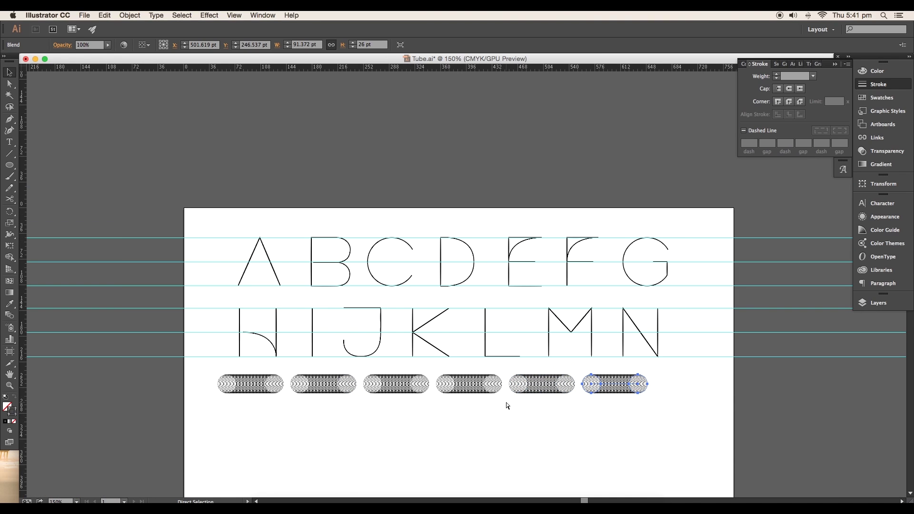
key("super+d")
left_click_drag(691, 408, 257, 419)
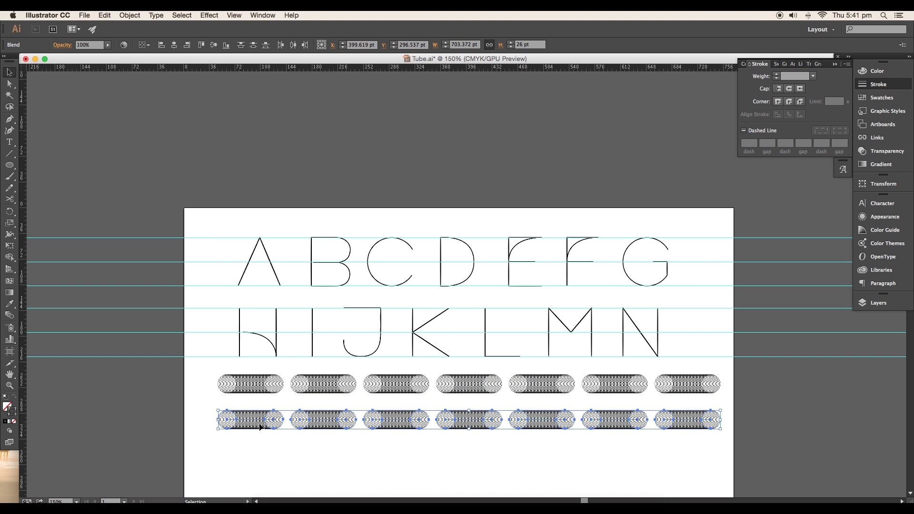
key("super+d")
Replace the spine of the first tube blend in the upper tube row with the A path
left_click(256, 384, "super")
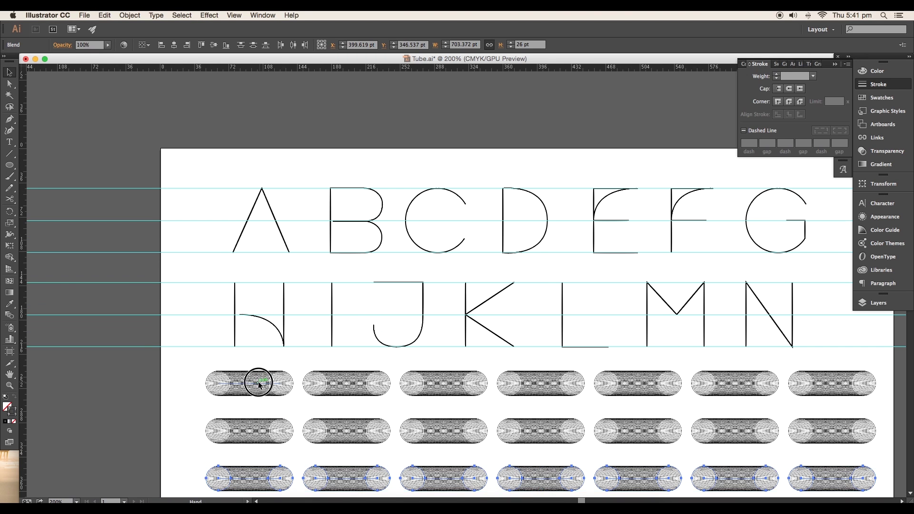
left_click_drag(258, 384, 228, 398)
left_click(228, 398)
left_click(253, 251, "shift")
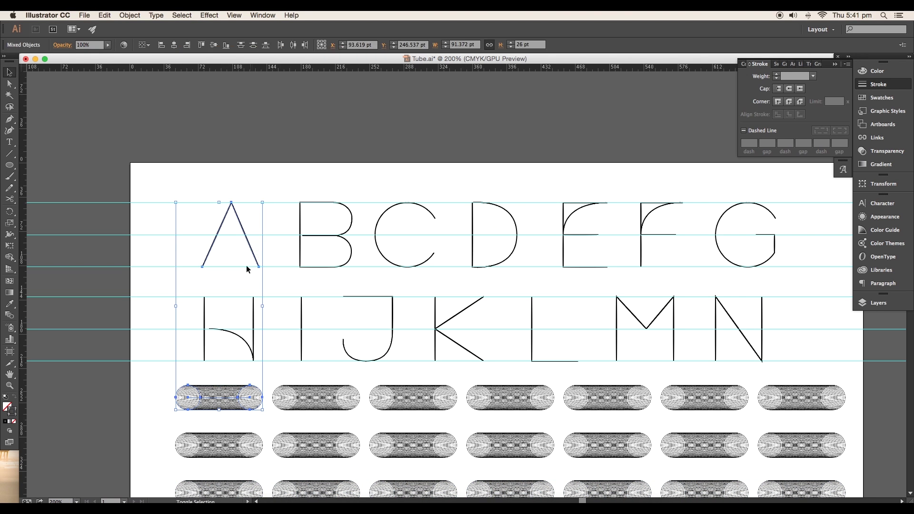
left_click(129, 15)
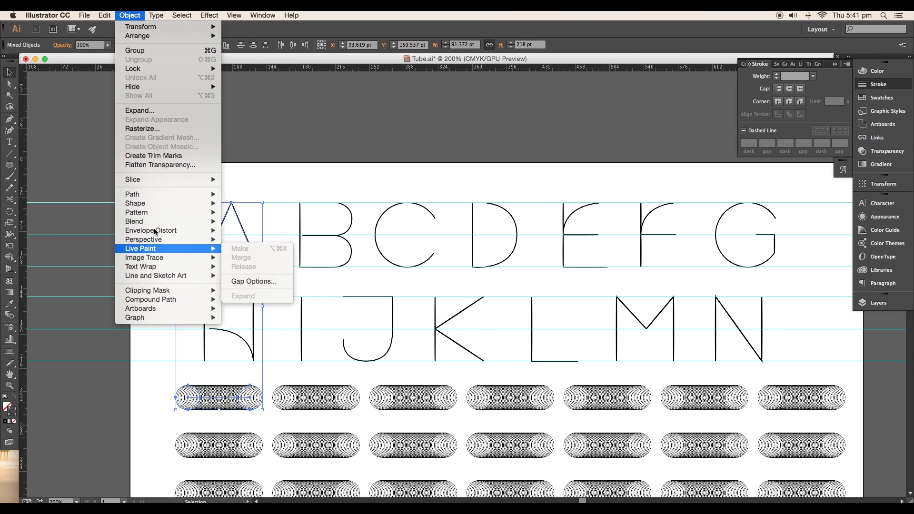
mouse_move(201, 225)
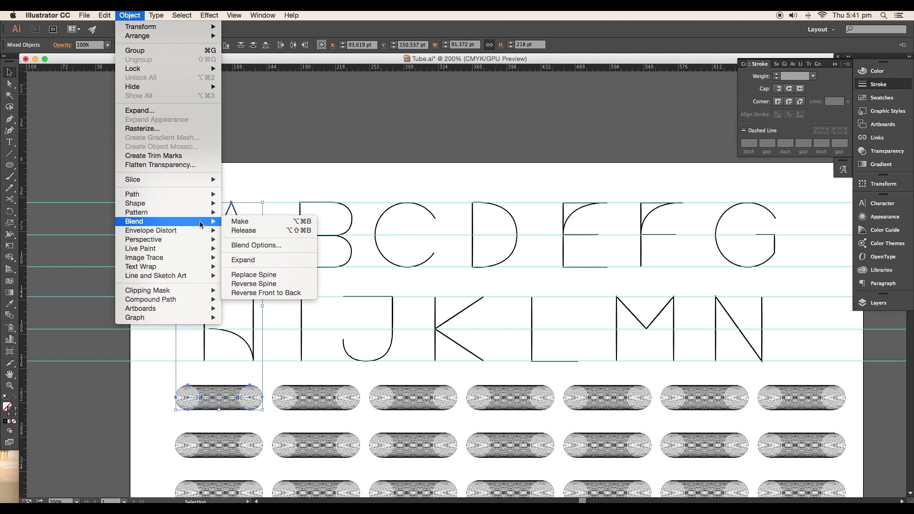
left_click(245, 275)
Replace the spine of the tube blend below the B with the B path
left_click(301, 396)
left_click(348, 247, "shift")
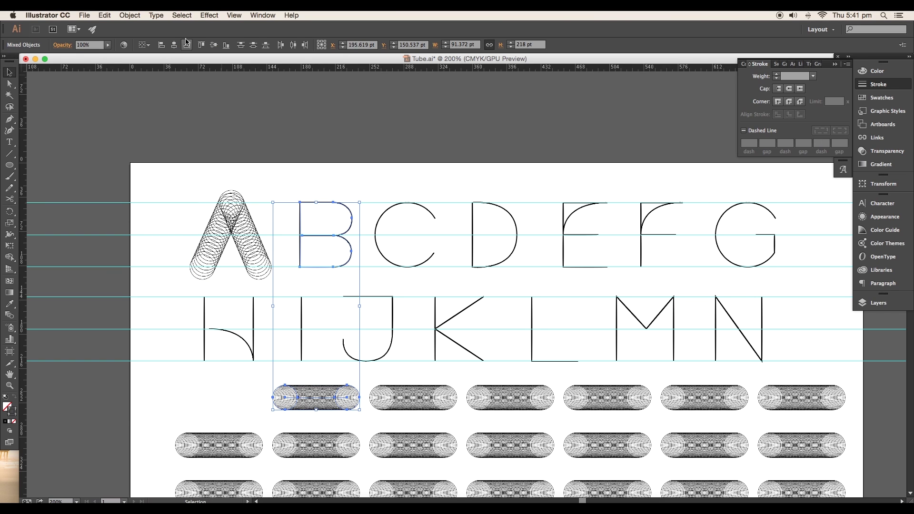
left_click(130, 15)
mouse_move(143, 216)
left_click(253, 279)
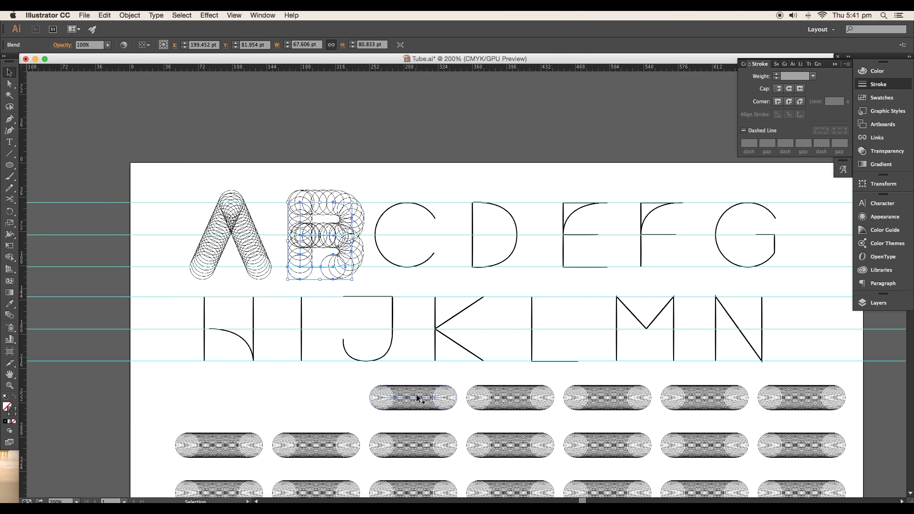
Replace the spine of the tube blend below the C with the C path
left_click(413, 397)
left_click(431, 257, "shift")
left_click(130, 15)
mouse_move(143, 220)
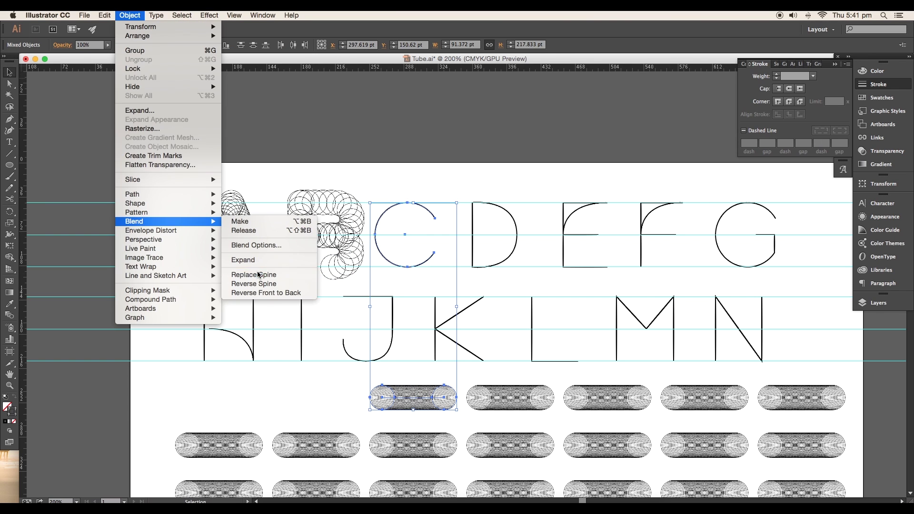
left_click(257, 274)
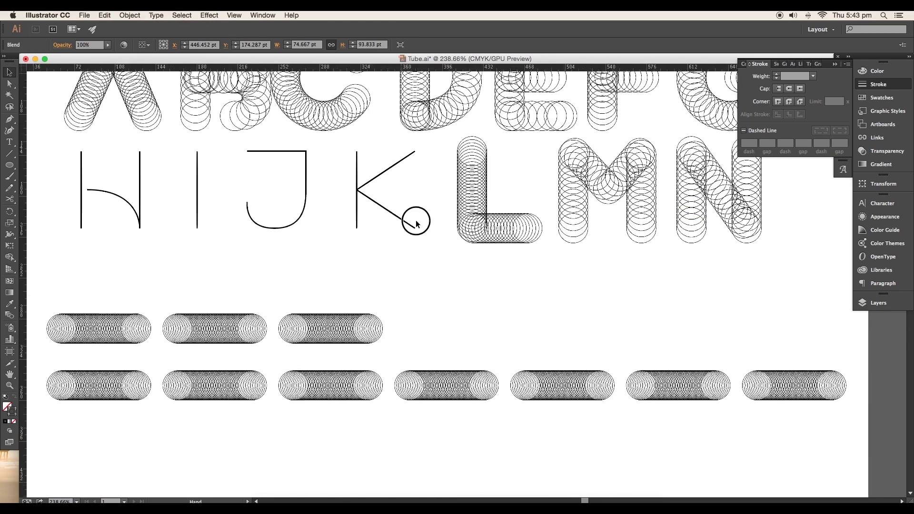
Replace the spine of the third tube blend in the remaining upper row with the K's diagonal arms
left_click(410, 203)
left_click(384, 313, "shift")
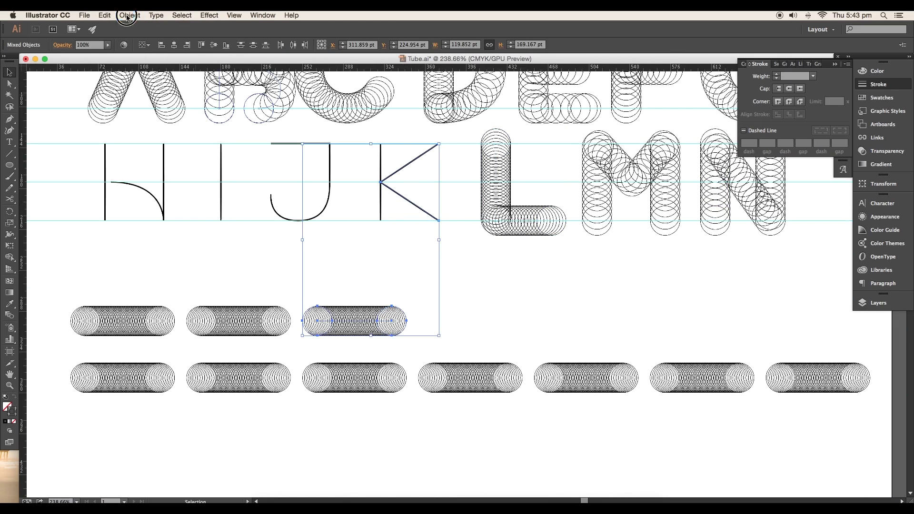
left_click(127, 15)
mouse_move(163, 221)
left_click(264, 272)
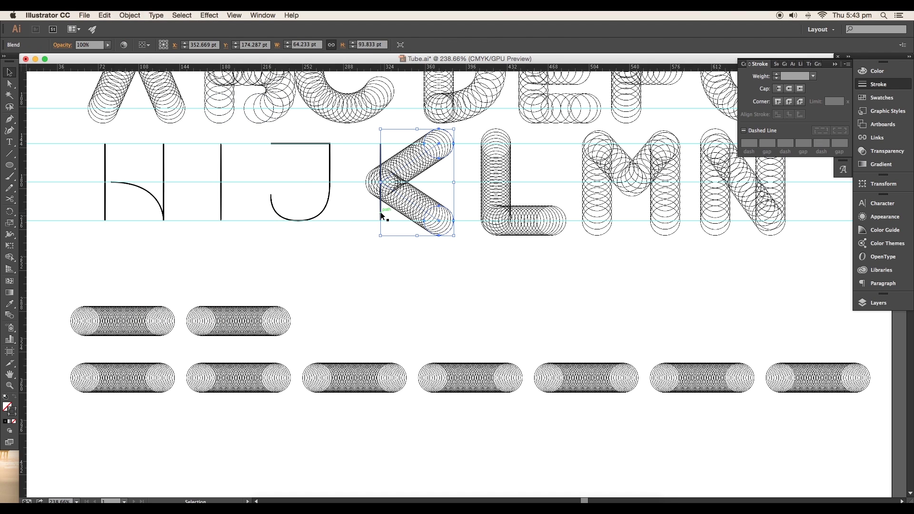
Replace the spine of another tube blend with the K's vertical stem
left_click(130, 15)
mouse_move(161, 212)
left_click(273, 273)
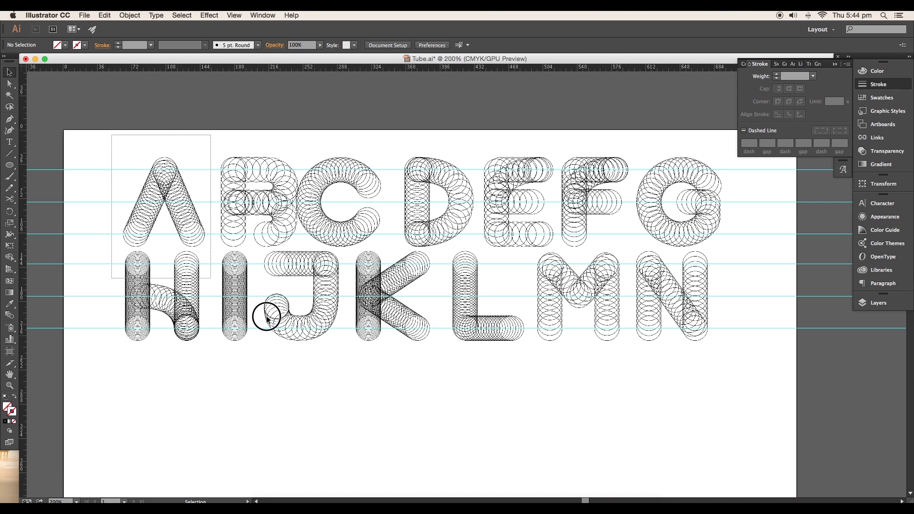
Set the blend spacing of all the tube letters to 260 specified steps
left_click(813, 423)
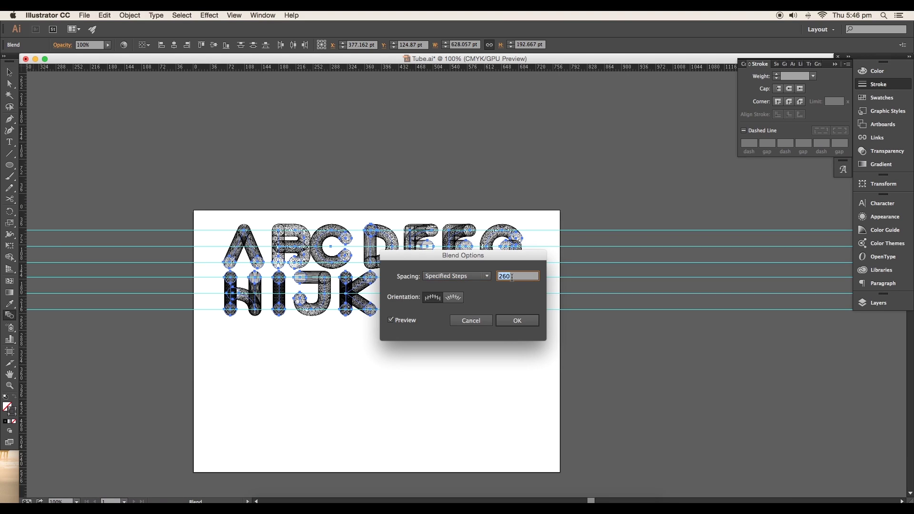
left_click(520, 323)
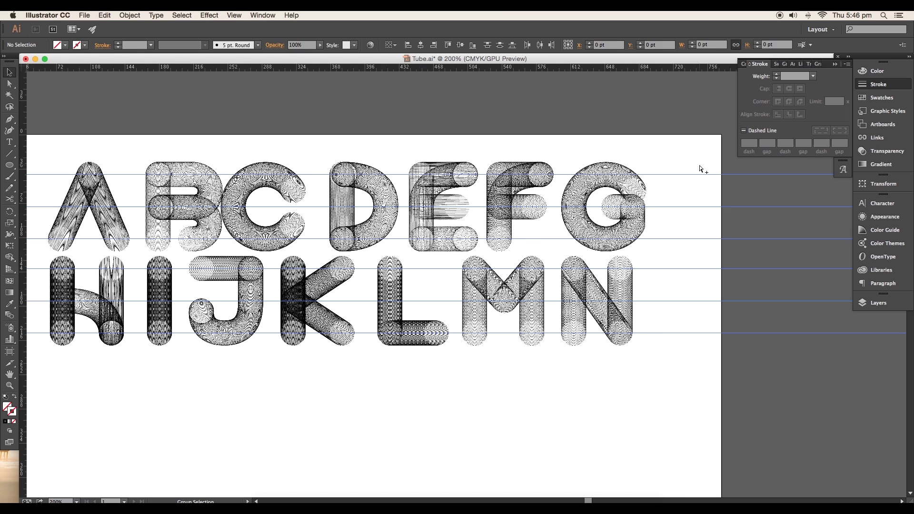
Select the horizontal guides beside the letters and delete them
left_click_drag(704, 165, 703, 364)
key("Delete")
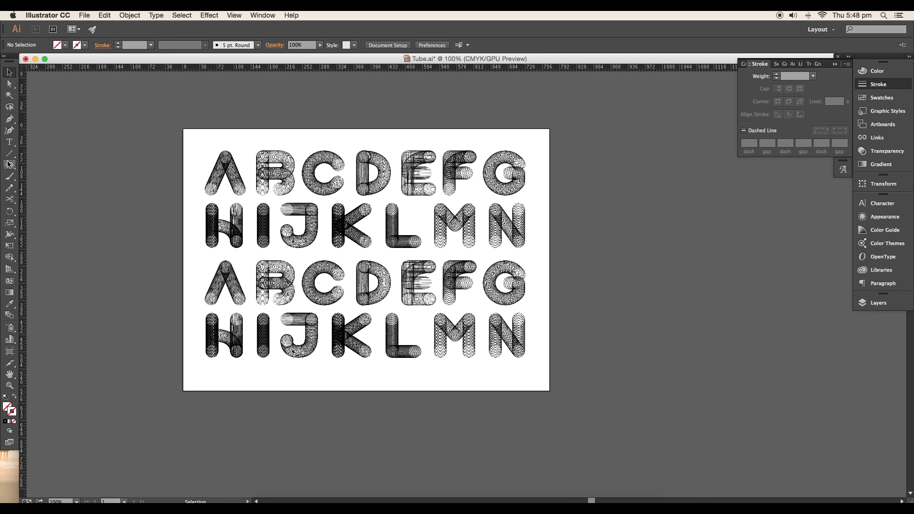
Draw a black-filled rectangle about 771 by 551 pt covering the whole artboard as a background
left_click_drag(9, 165, 45, 163)
left_click_drag(182, 129, 296, 268)
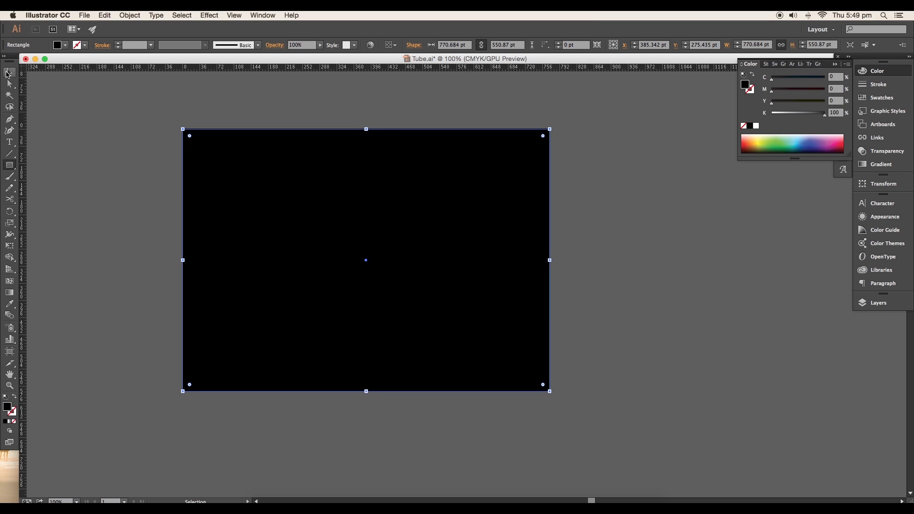
left_click(6, 72)
Select all the tube letters on the black background and set their stroke color to white
left_click_drag(575, 343, 491, 330)
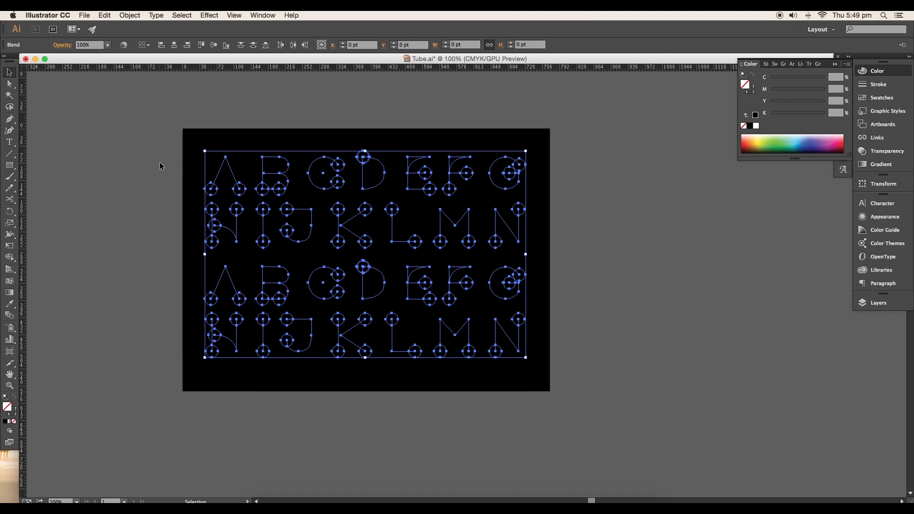
left_click(886, 84)
left_click(14, 413)
left_click(756, 127)
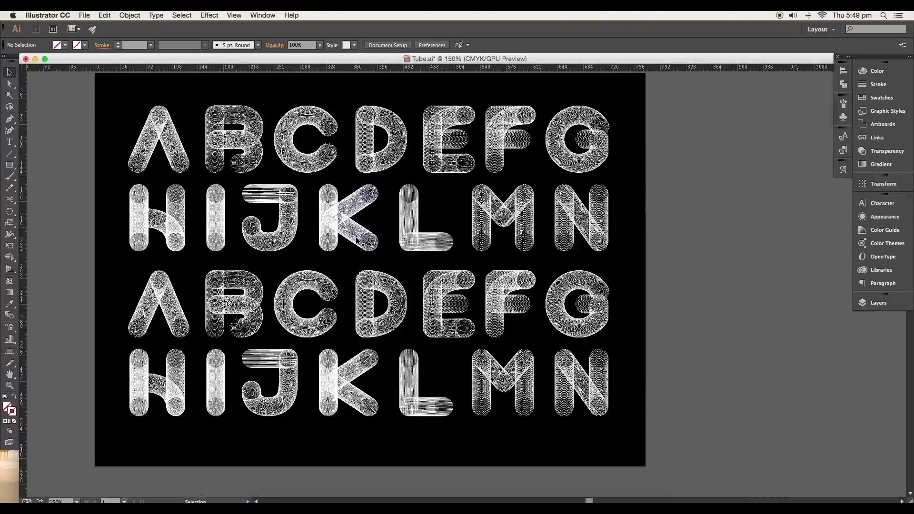
Select all four rows of tube letters and set their blend spacing to 210 specified steps
scroll(376, 243, "up", 4)
scroll(460, 244, "up", 1)
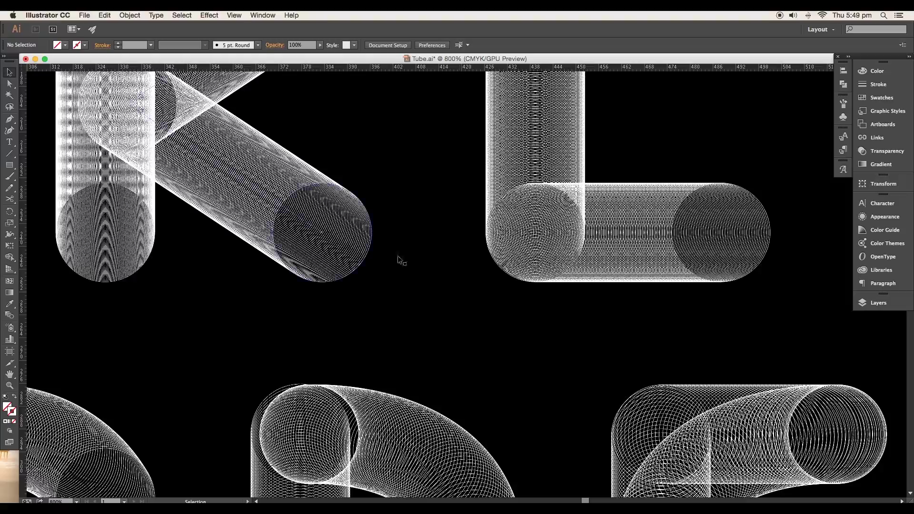
scroll(428, 264, "down", 8)
left_click_drag(435, 225, 406, 329)
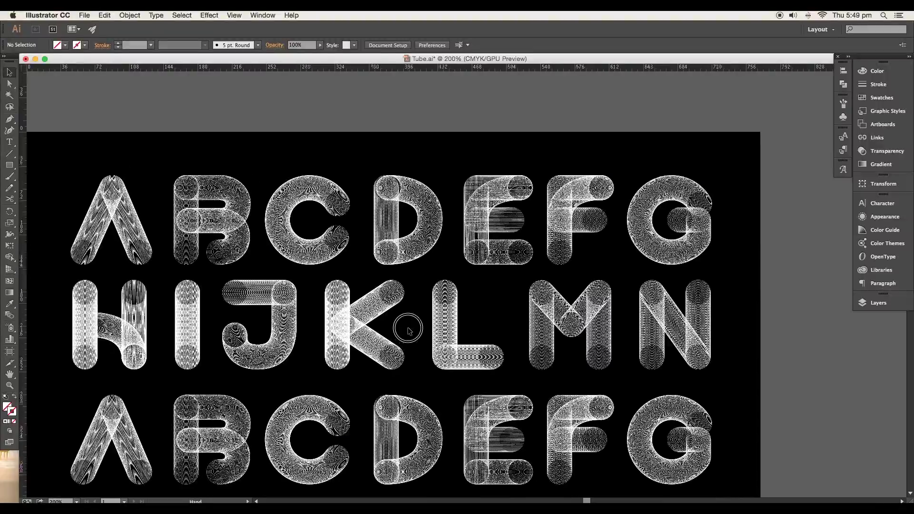
scroll(408, 265, "up", 4)
left_click_drag(675, 452, 74, 120)
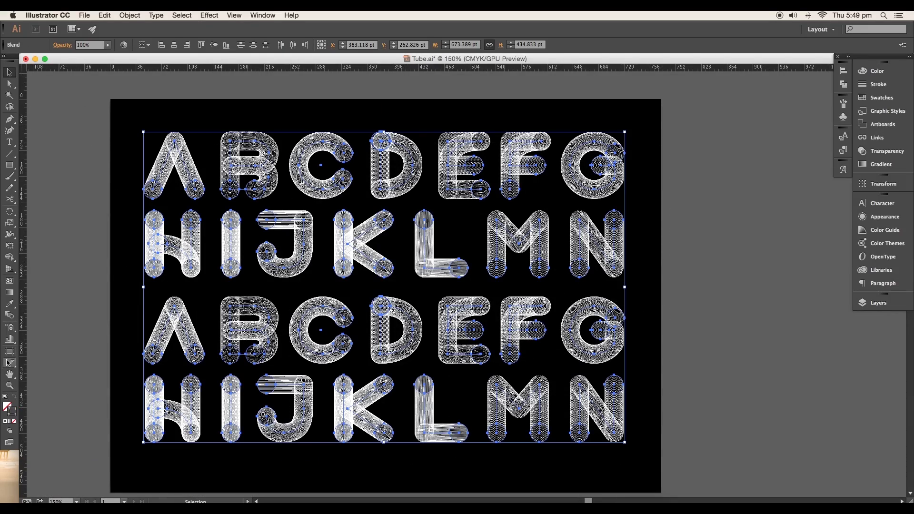
double_click(9, 327)
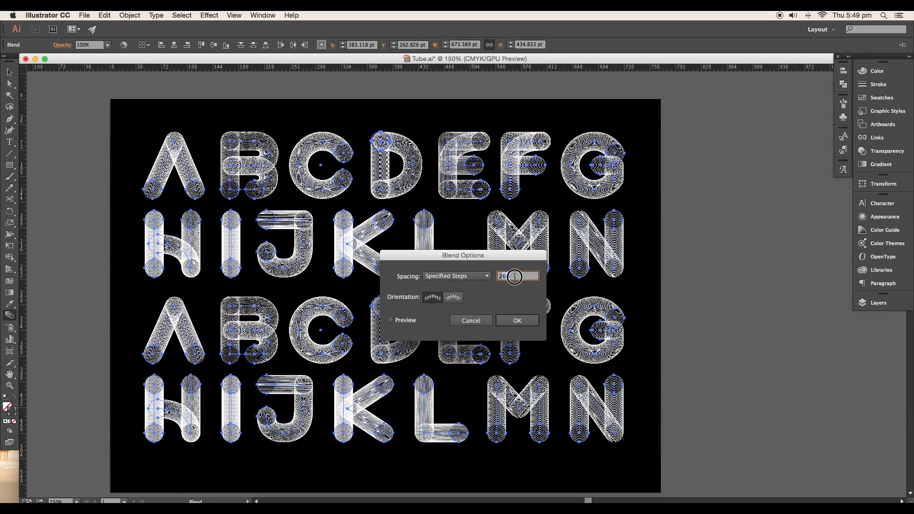
type("210")
key("Return")
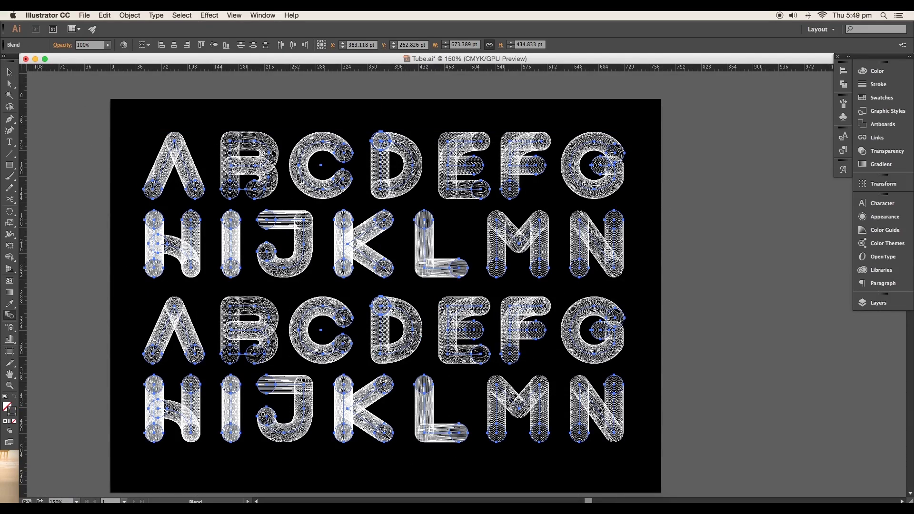
Copy all the artwork into the blank Photoshop document as a vector smart object and enlarge it to cover the canvas
left_click(9, 72)
left_click(85, 122)
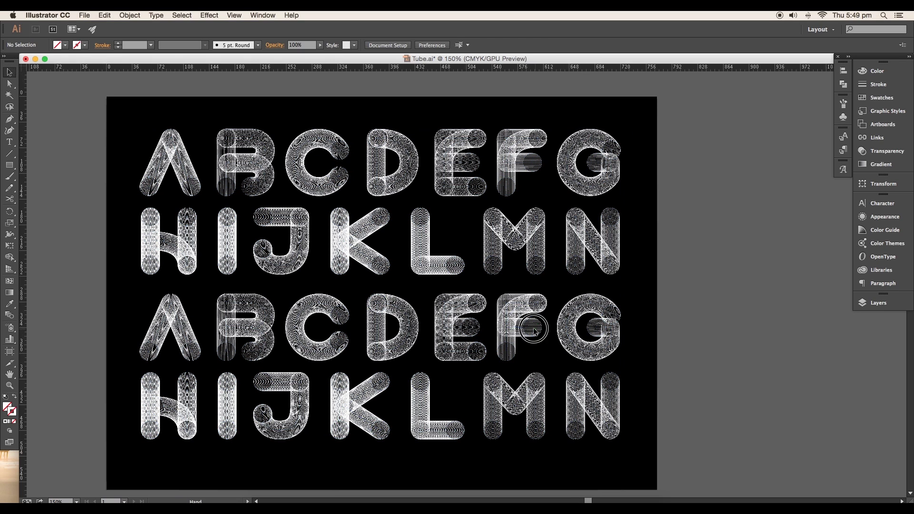
scroll(684, 331, "down", 1)
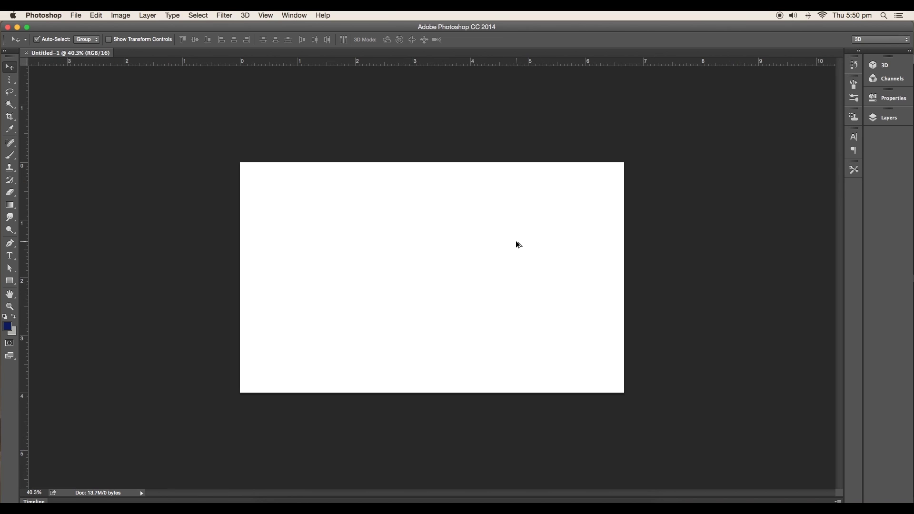
left_click(568, 464)
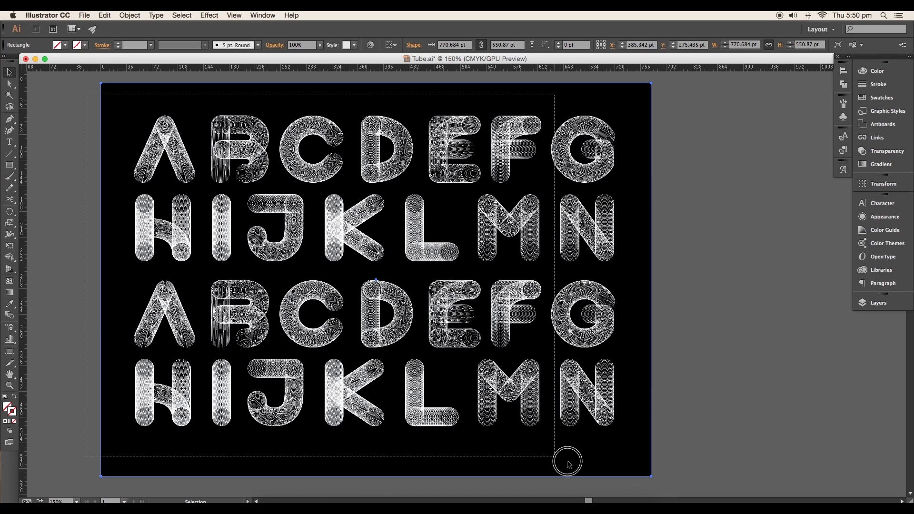
key("super+a")
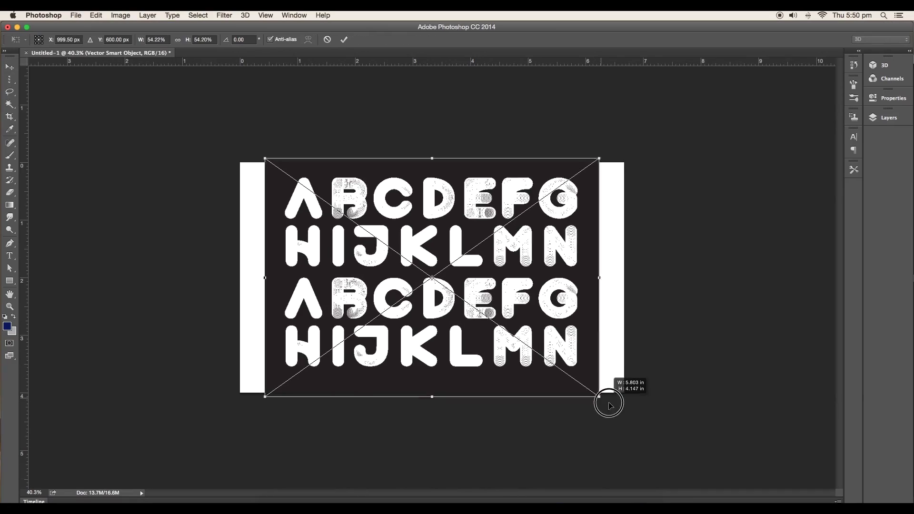
left_click_drag(610, 404, 630, 410)
key("Return")
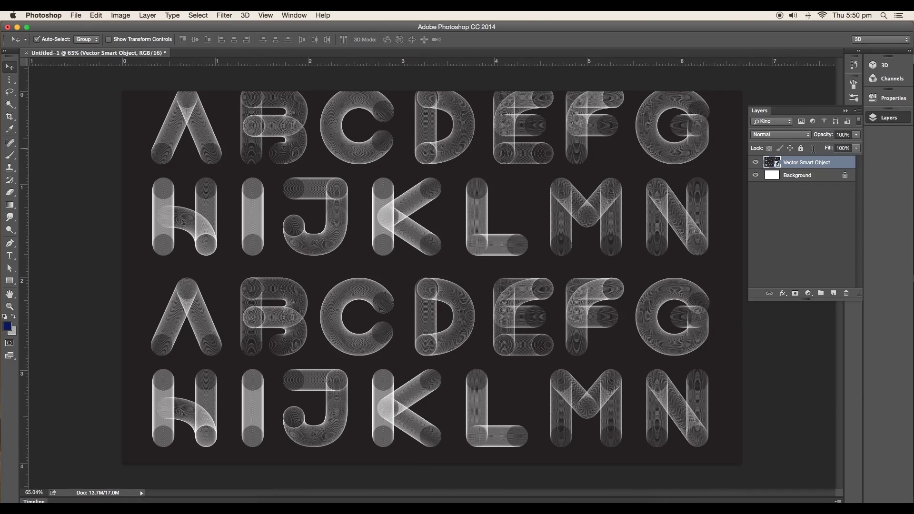
Create a 3D extrusion from the smart object layer and rotate it around its Z and Y axes
left_click(245, 17)
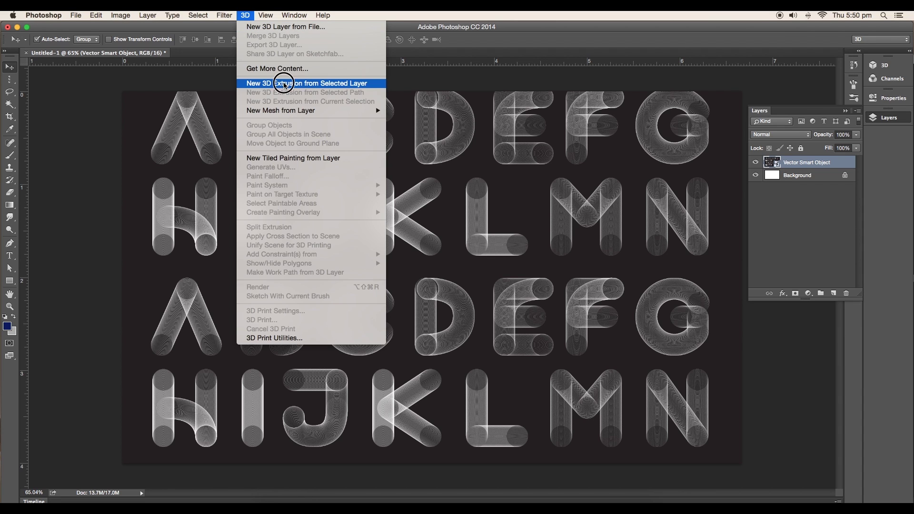
left_click(310, 83)
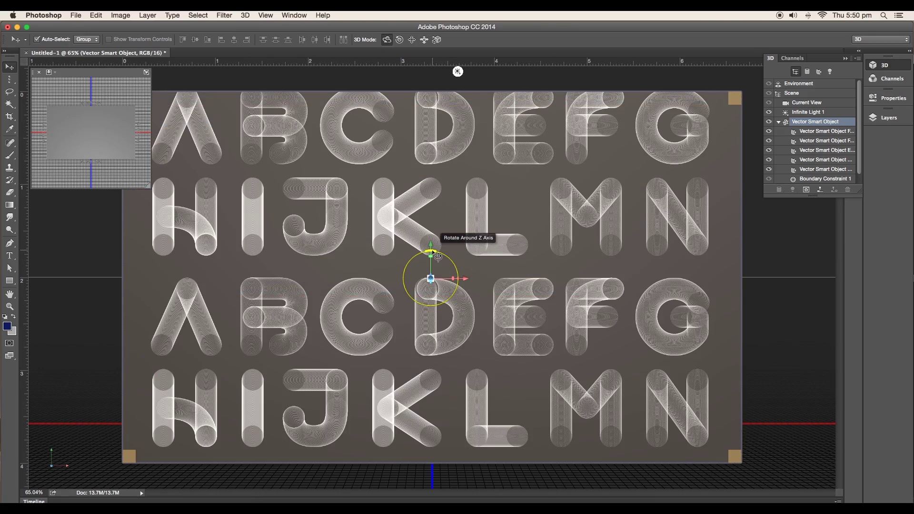
mouse_move(438, 257)
left_mouse_down()
mouse_move(434, 246)
mouse_move(419, 249)
mouse_move(443, 258)
left_mouse_up()
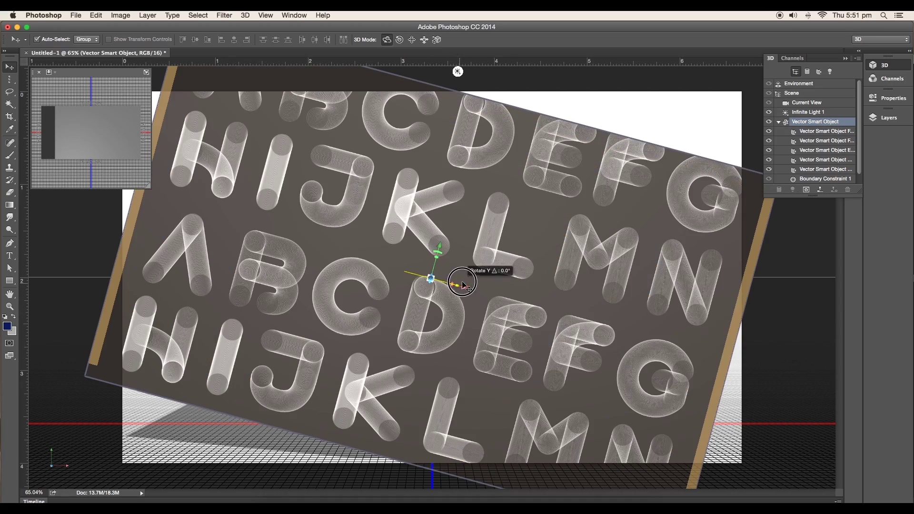
left_click_drag(462, 284, 540, 281)
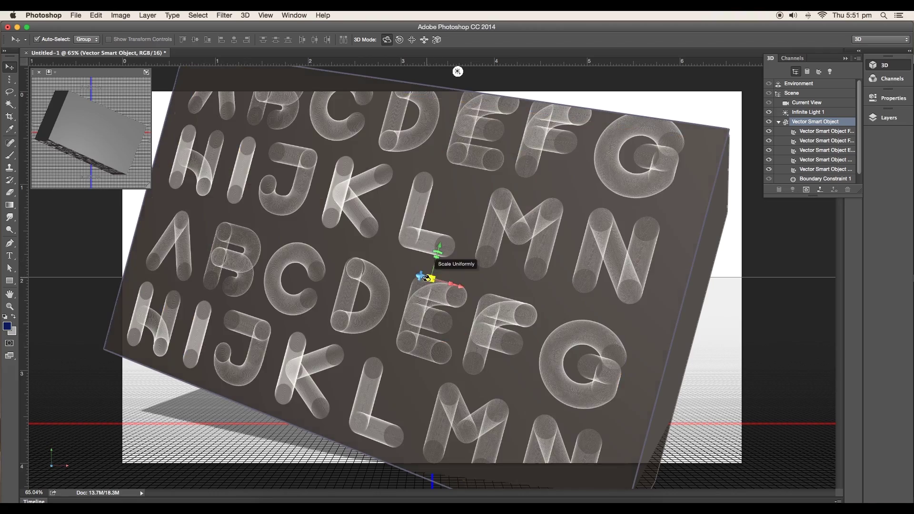
Tilt and reposition the extruded 3D object so its lettered face fills the whole canvas in a slanted perspective
left_click_drag(418, 275, 466, 361)
left_click_drag(434, 333, 446, 362)
left_click_drag(436, 408, 500, 422)
mouse_move(456, 417)
left_mouse_down()
mouse_move(452, 399)
mouse_move(457, 410)
left_mouse_up()
mouse_move(479, 424)
left_mouse_down()
mouse_move(486, 426)
mouse_move(464, 419)
left_mouse_up()
scroll(464, 420, "down", 3)
left_click_drag(444, 342, 447, 340)
left_click_drag(456, 372, 421, 366)
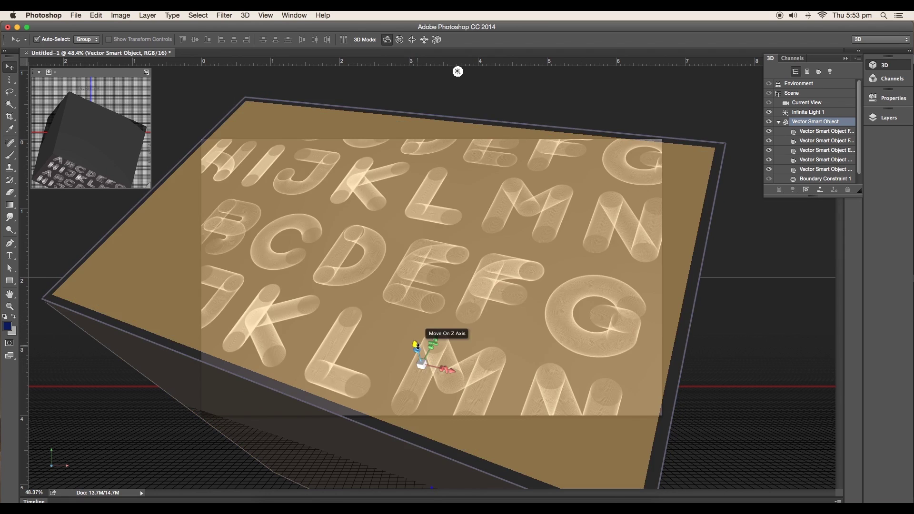
left_click(416, 345)
left_click(432, 328)
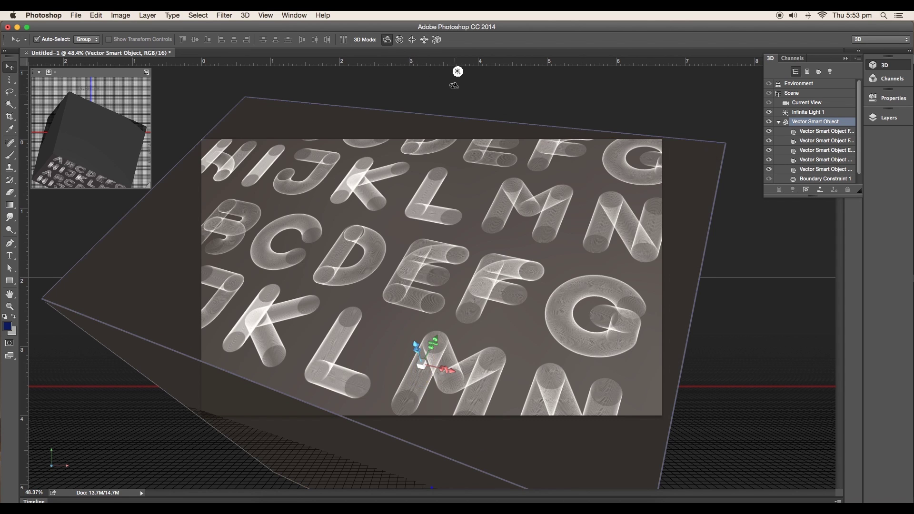
Change the direction of Infinite Light 1 on the 3D letters and nudge the object slightly along its X axis
left_click(457, 72)
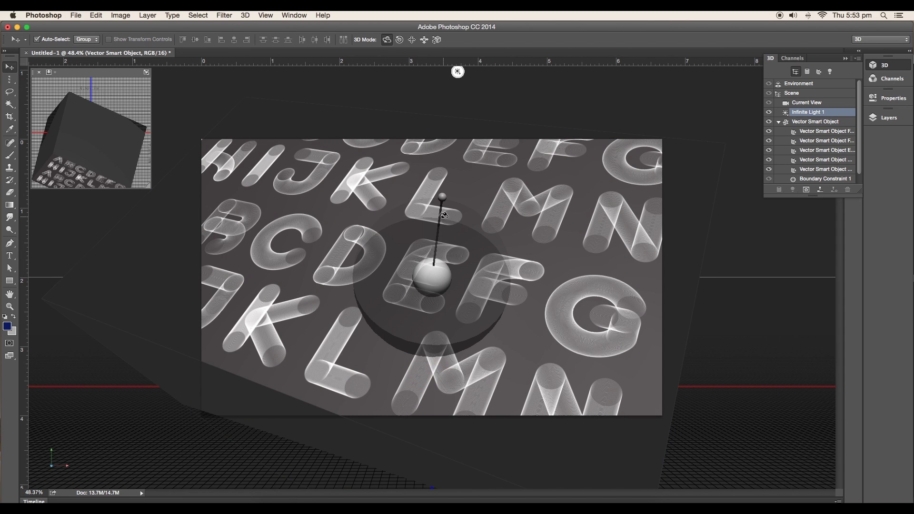
left_click_drag(443, 197, 374, 244)
left_click_drag(362, 275, 509, 253)
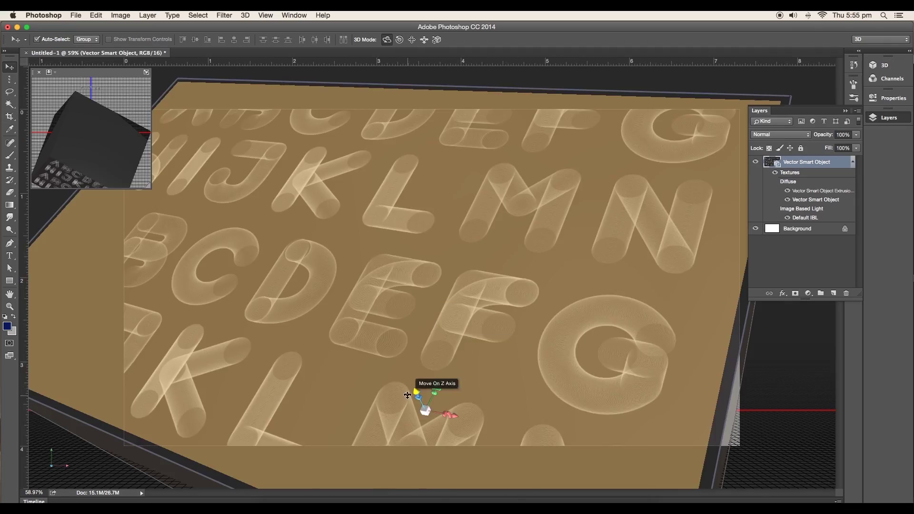
mouse_move(425, 364)
left_mouse_down()
mouse_move(464, 381)
mouse_move(426, 369)
left_mouse_up()
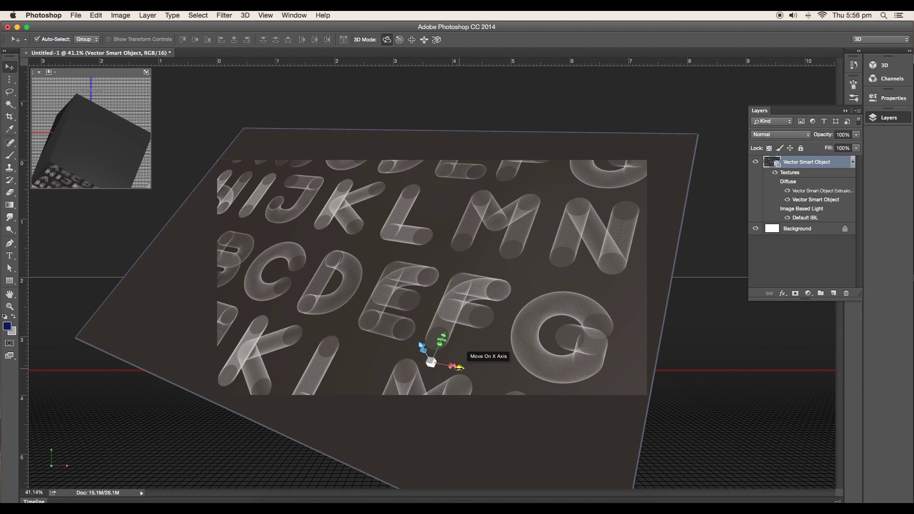
left_click_drag(458, 368, 458, 370)
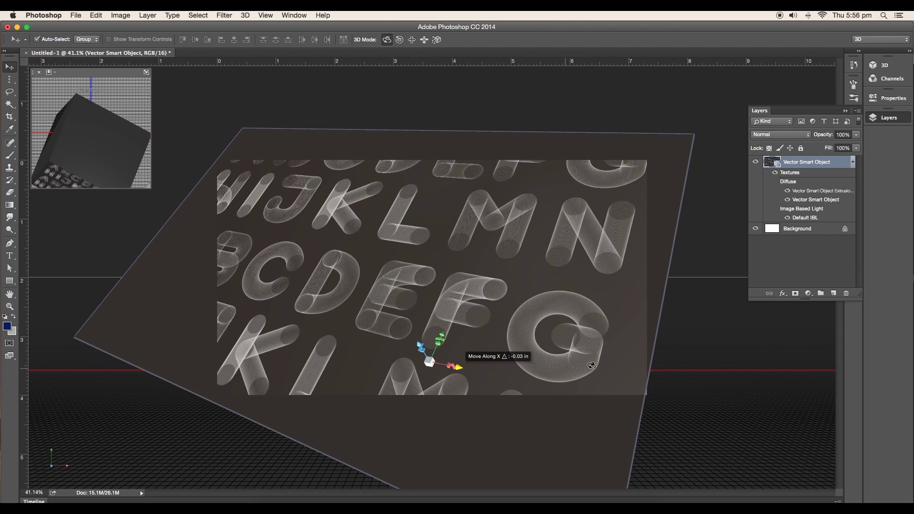
Add a Brightness/Contrast adjustment layer with brightness 16, contrast 41 and Use Legacy enabled
left_click(808, 293)
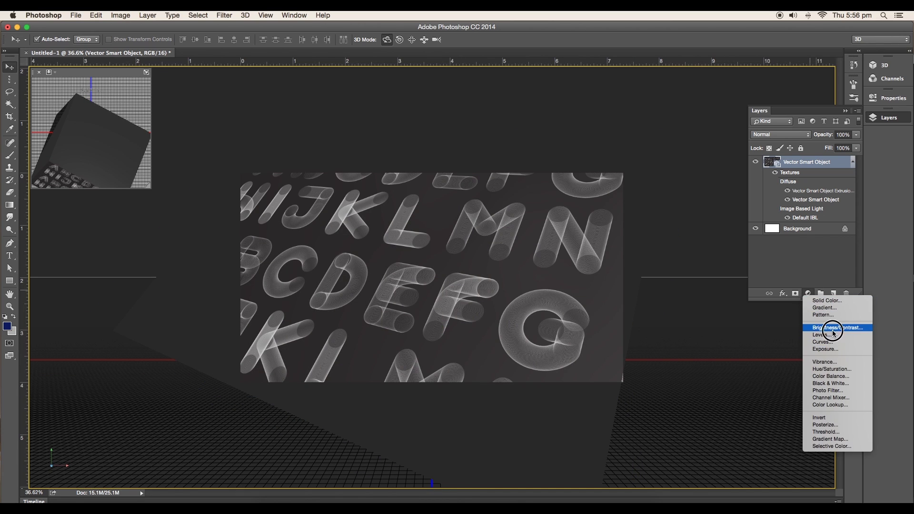
left_click(833, 329)
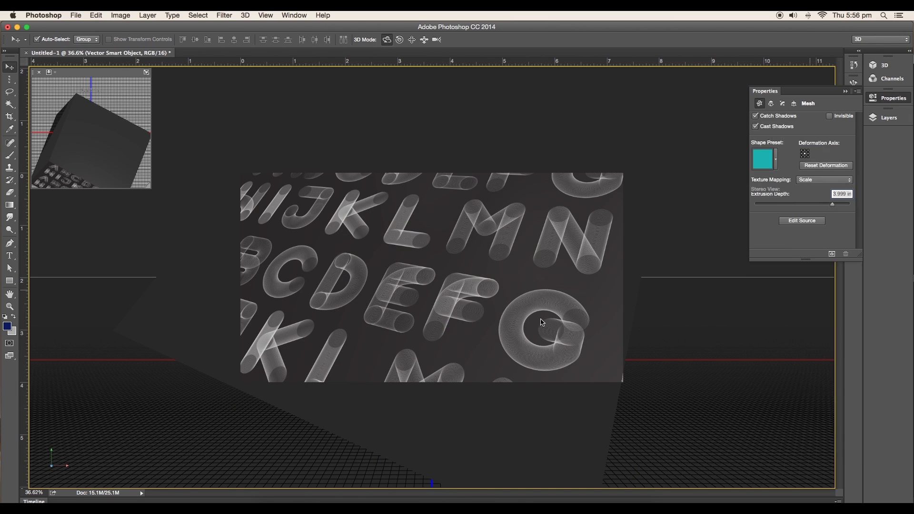
scroll(503, 284, "up", 2)
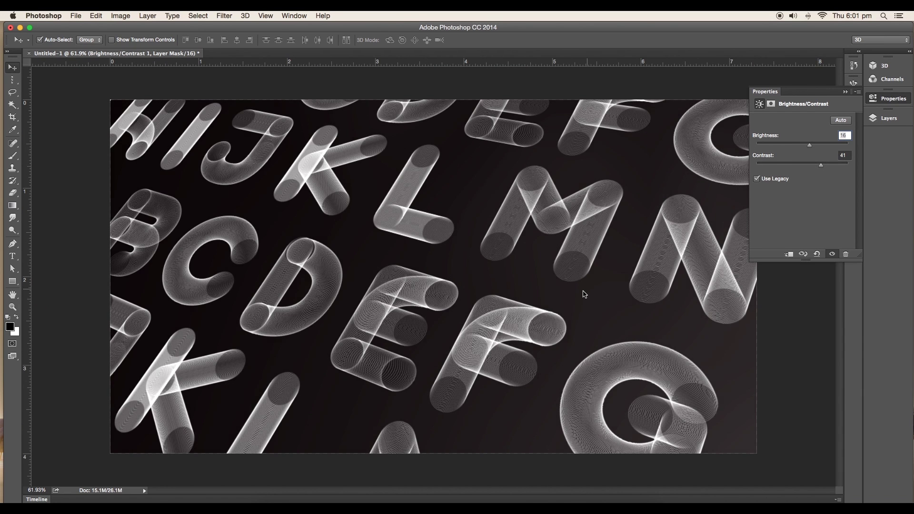
scroll(584, 294, "down", 2)
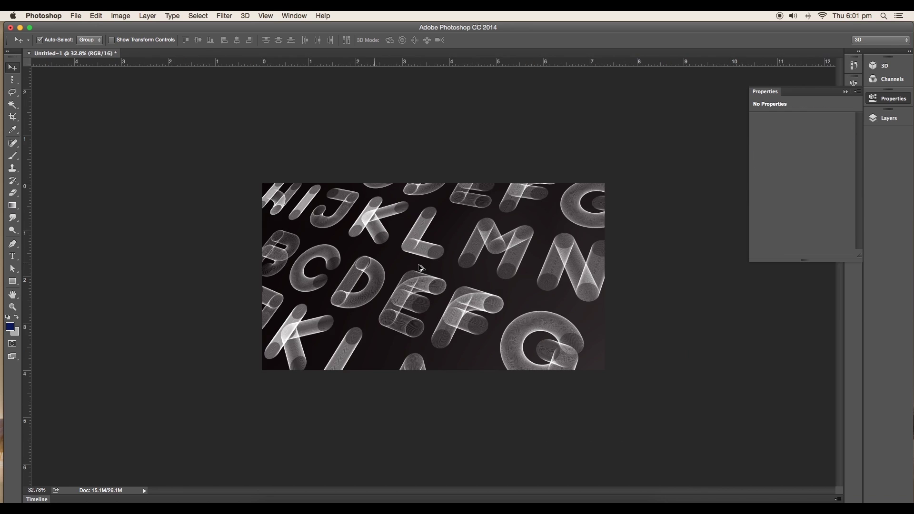
scroll(471, 293, "up", 4)
scroll(471, 293, "down", 7)
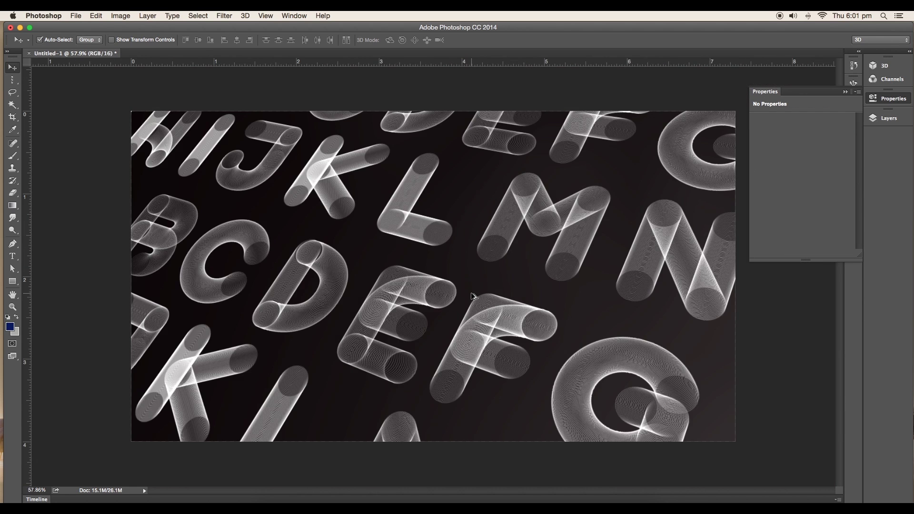
scroll(581, 326, "up", 2)
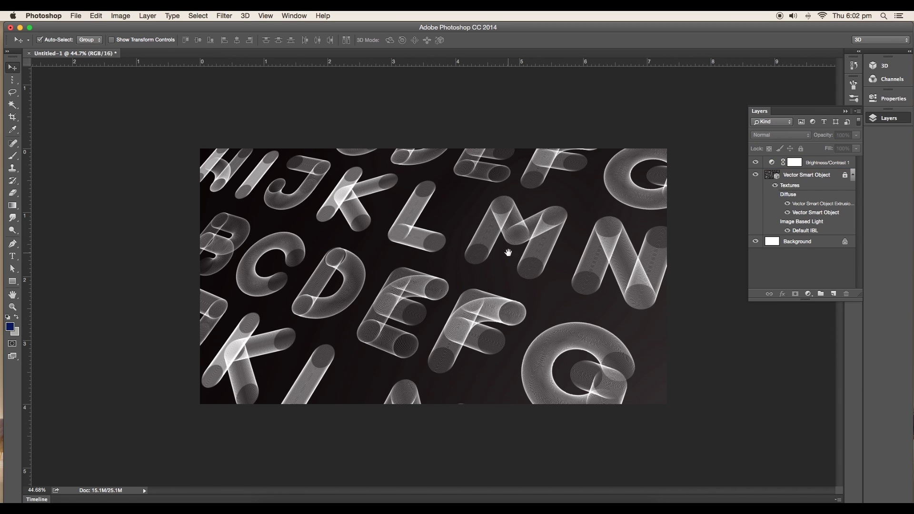
Add the white title text TUBE over the middle of the artwork and set its font to Seravek Medium
left_click(14, 258)
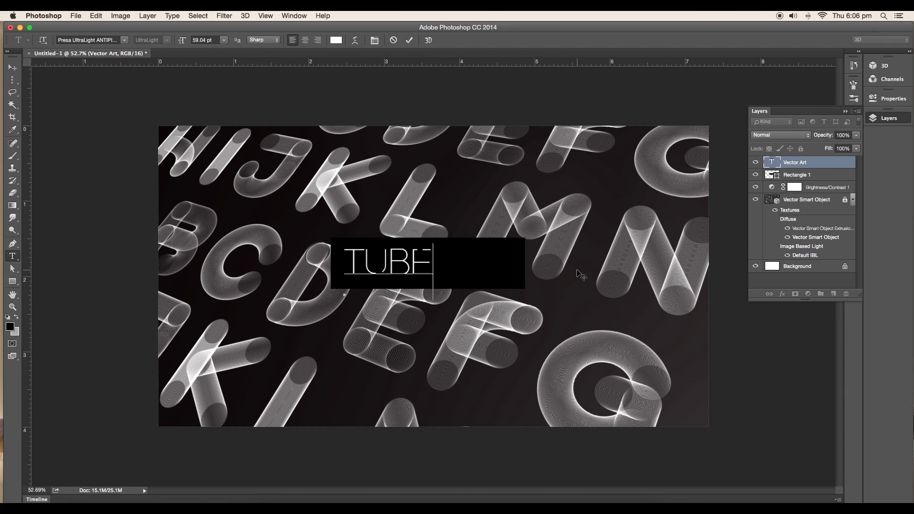
key("Down")
key("Down")
key("Down")
key("Down")
key("Down")
key("Down")
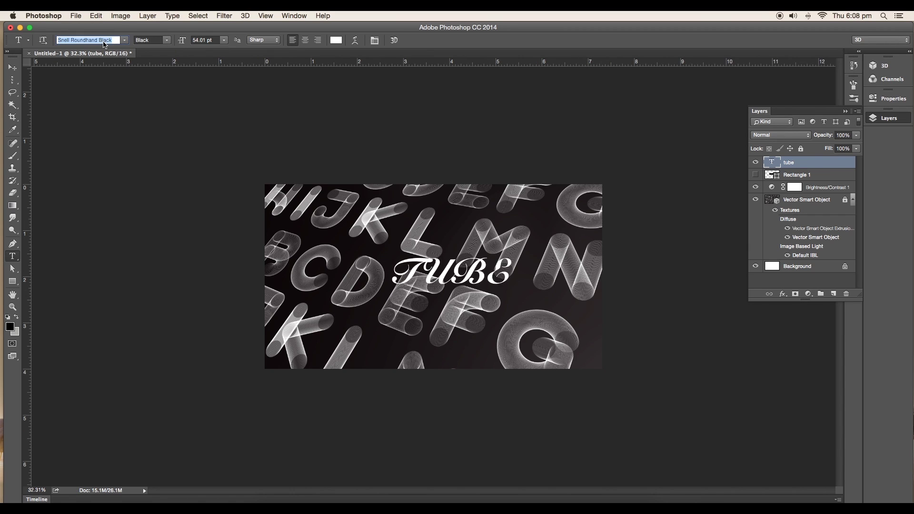
key("Up")
key("Up")
key("Up")
key("Up")
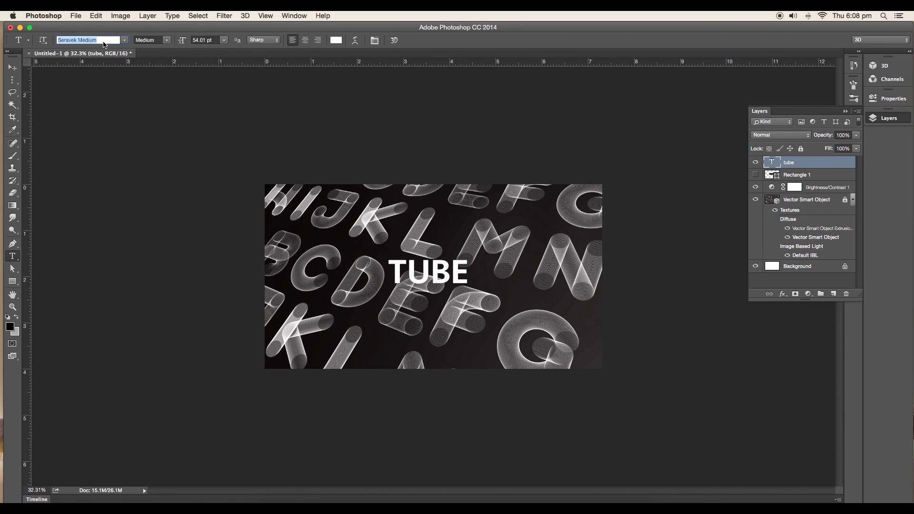
Place a copy of the TUBE text above it reading BLENDING, scaled down to a small line resting on TUBE
left_click(13, 67)
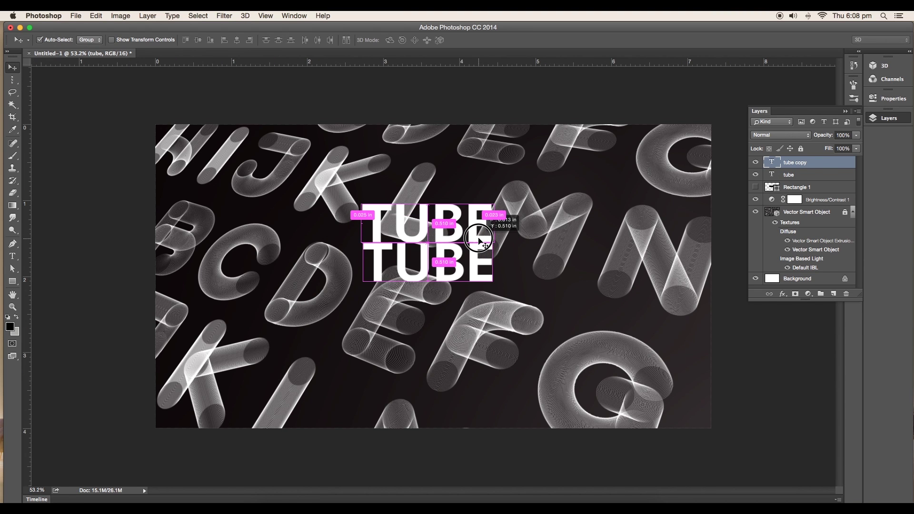
type("BLENDING")
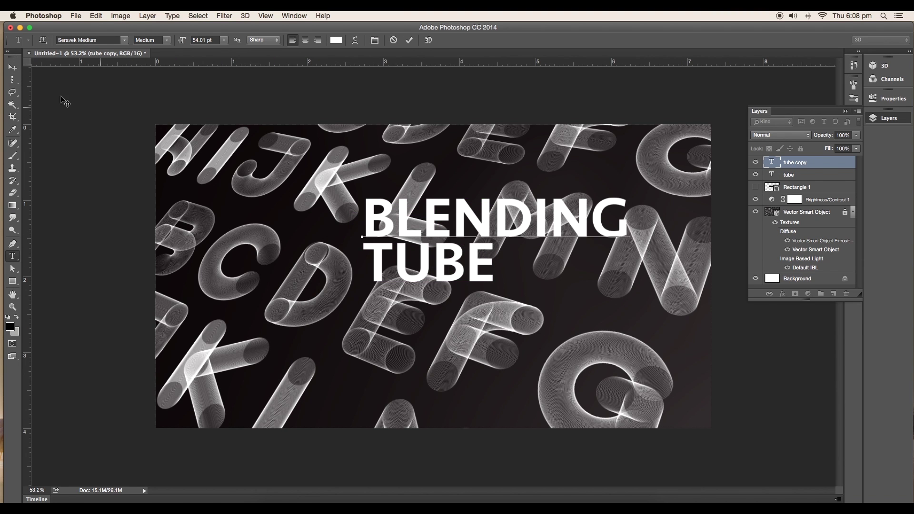
left_click_drag(490, 231, 439, 240)
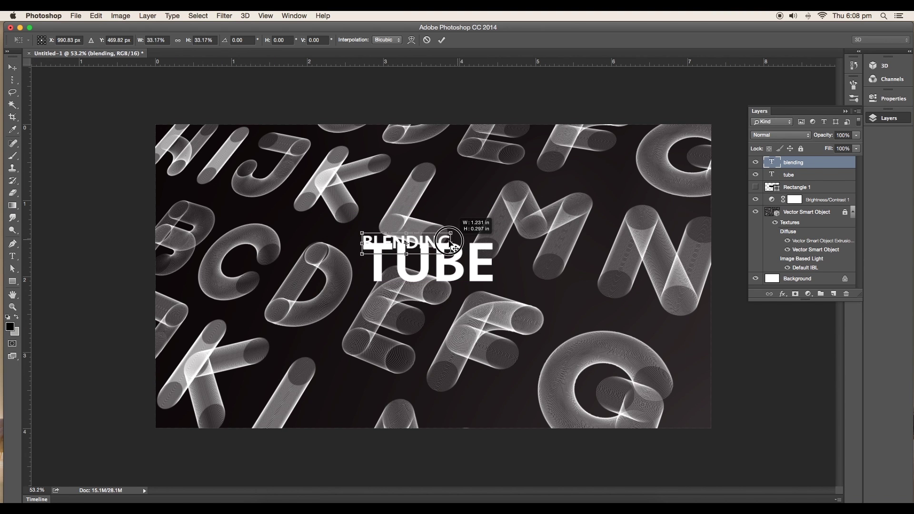
key("Return")
Style the BLENDING text in Seravek Light at 11.87 pt with tracking 840 to span the width of TUBE
key("t")
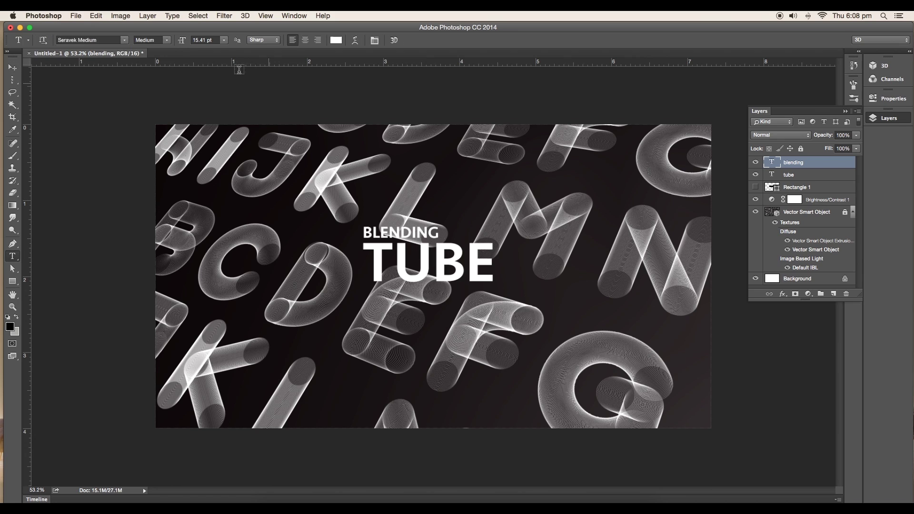
left_click(107, 41)
key("Up")
left_click(786, 156)
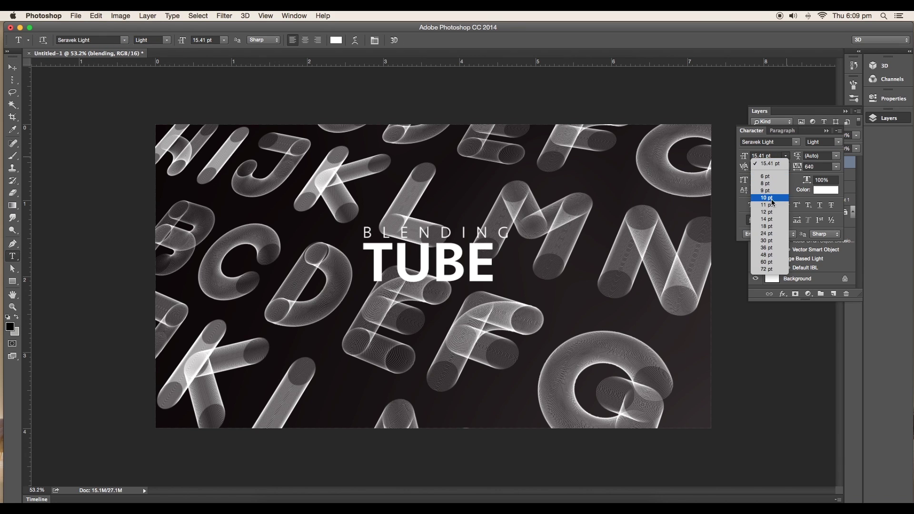
left_click(766, 211)
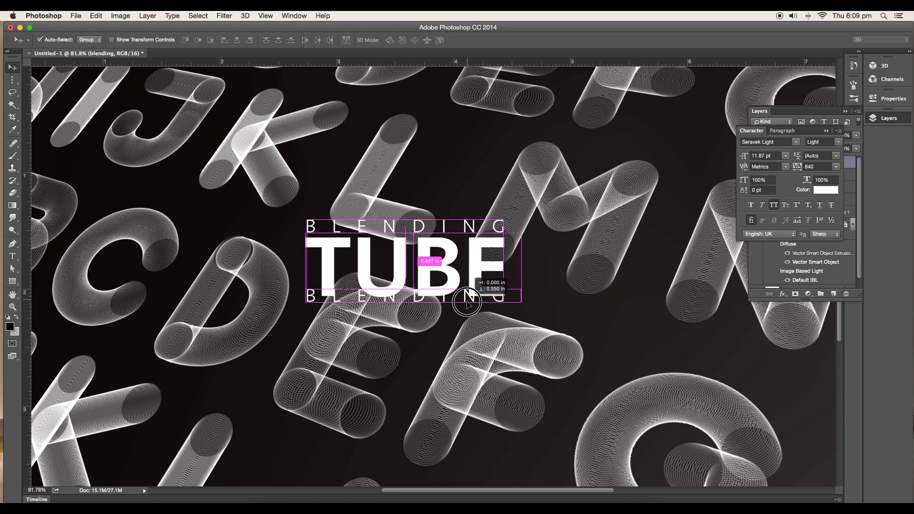
Add a copy of the BLENDING line beneath TUBE that reads VECTOR ART, with its tracking set to 500
left_click_drag(464, 299, 466, 317)
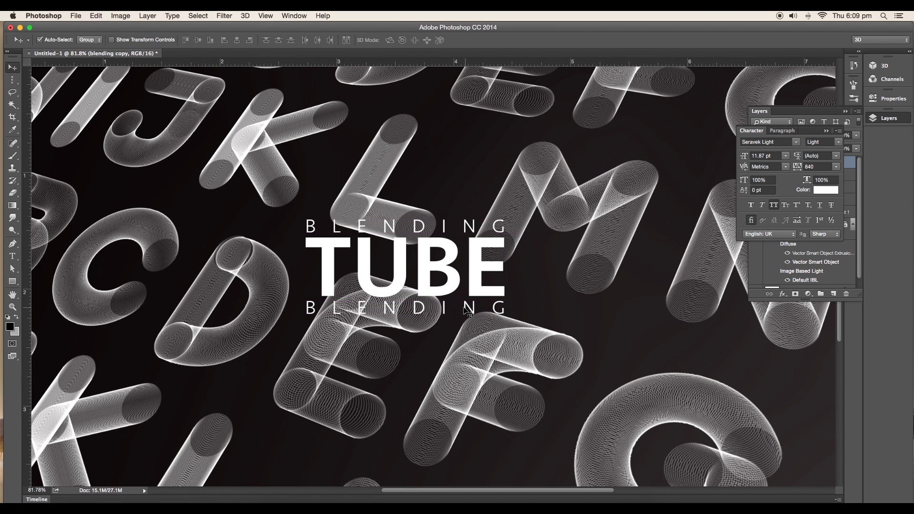
type("R ART")
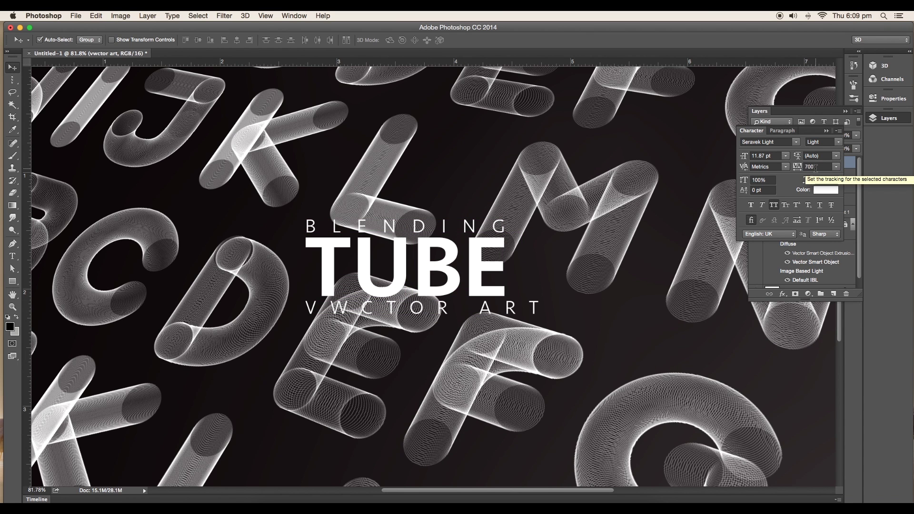
left_click(814, 166)
type("500")
key("Return")
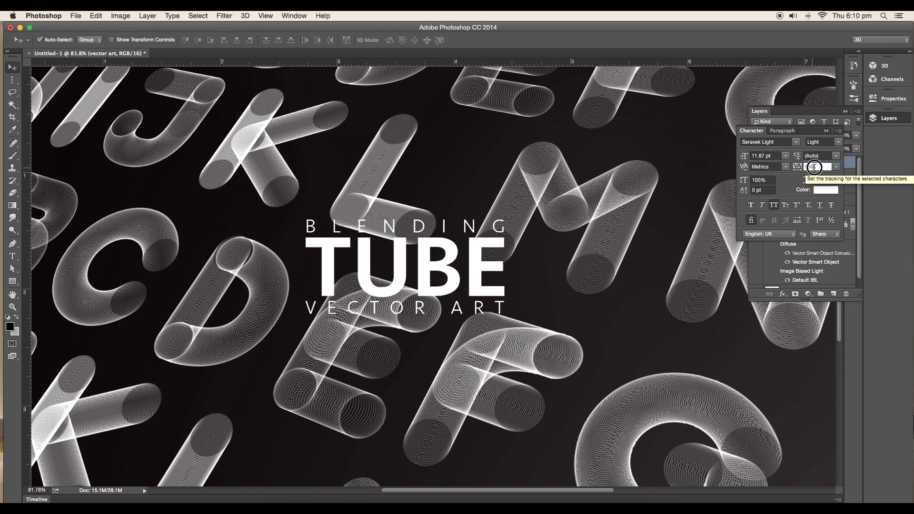
left_click(811, 167)
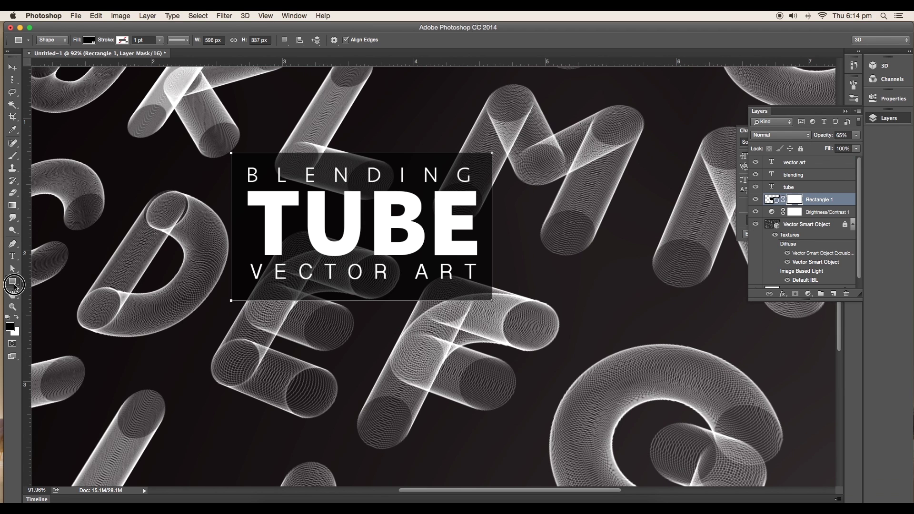
Draw a black-filled rounded rectangle behind the three lines of title text
left_click(12, 281)
left_click(52, 290)
left_click_drag(240, 162, 475, 284)
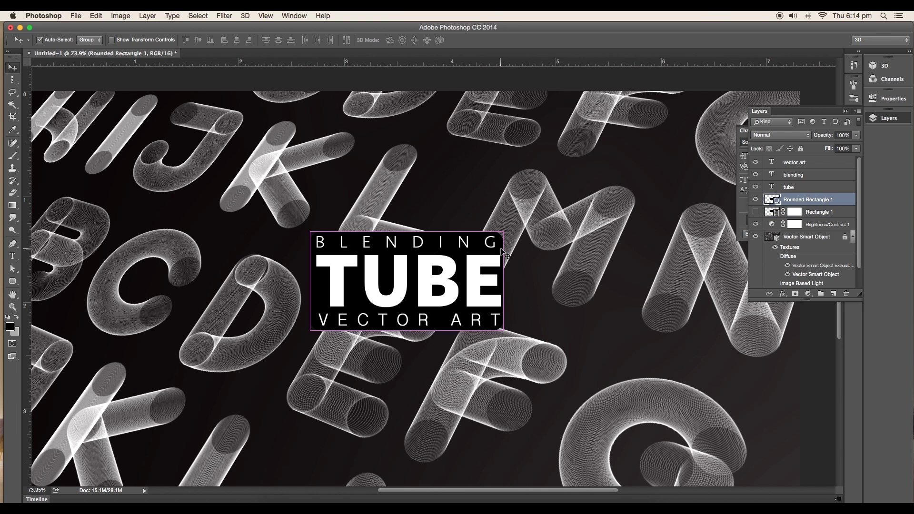
Enlarge the black rounded rectangle so it leaves a margin around the three title lines, and slightly lower its layer opacity
key("super+t")
left_click_drag(504, 232, 521, 204)
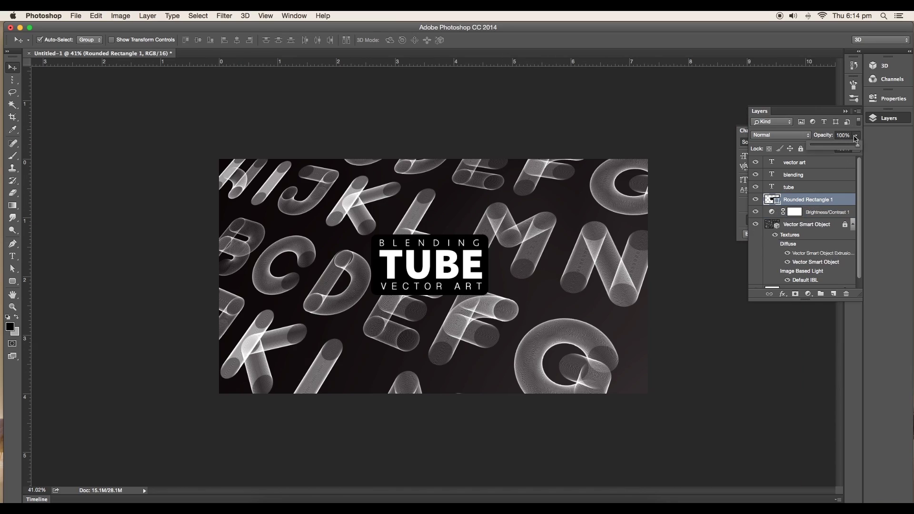
left_click_drag(855, 138, 851, 148)
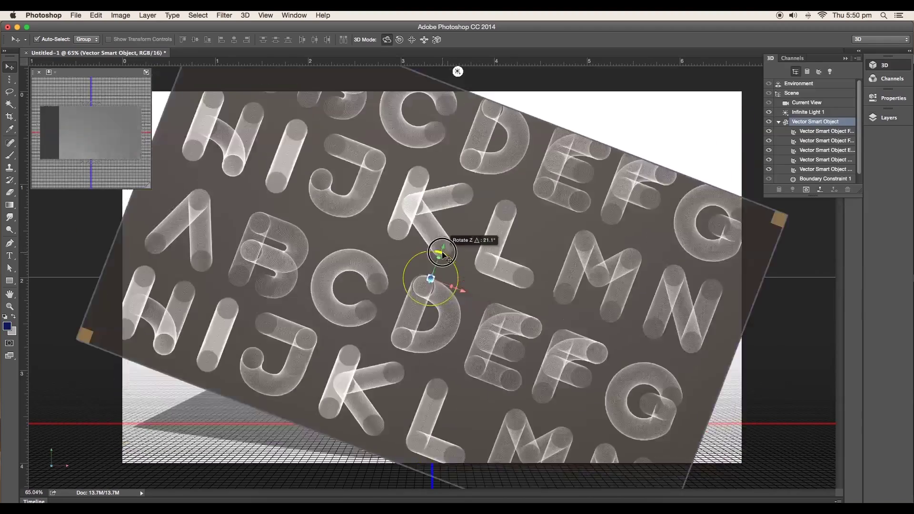
mouse_move(418, 265)
left_mouse_down()
mouse_move(433, 262)
mouse_move(424, 282)
mouse_move(403, 274)
left_mouse_up()
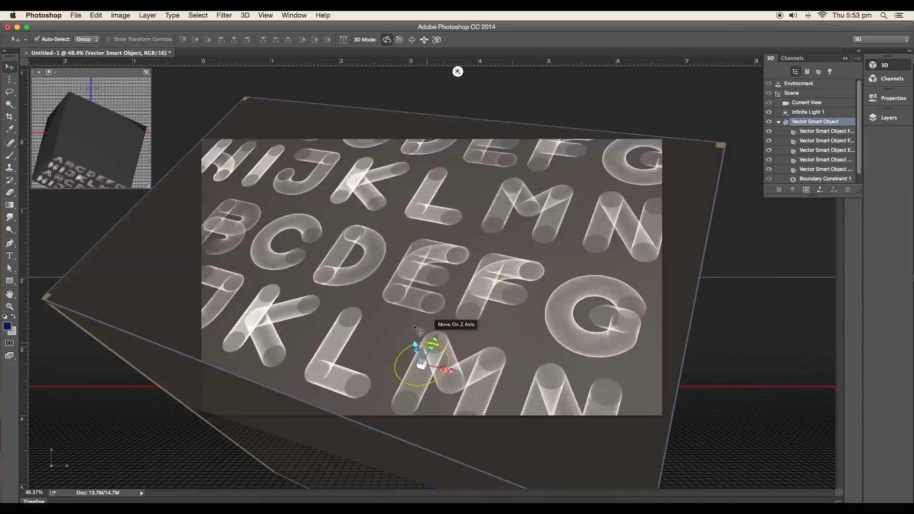
left_click_drag(429, 363, 428, 265)
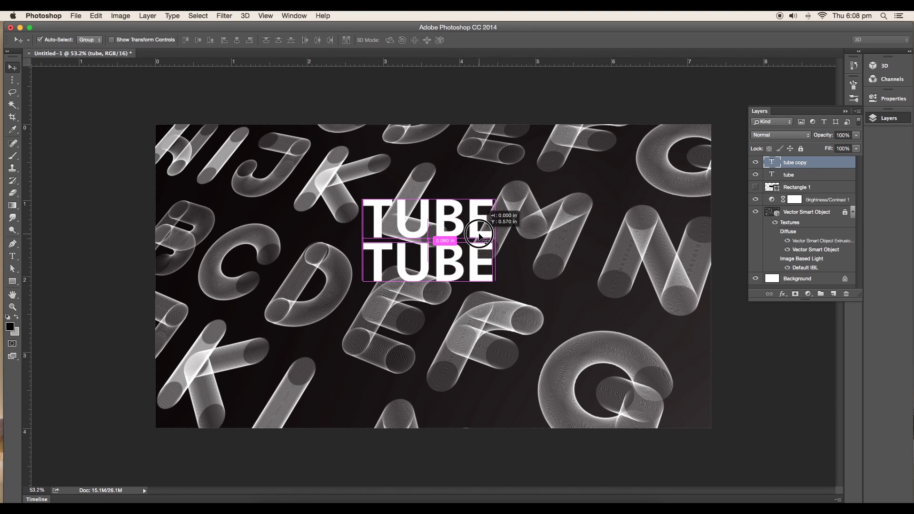
type("BLENDING")
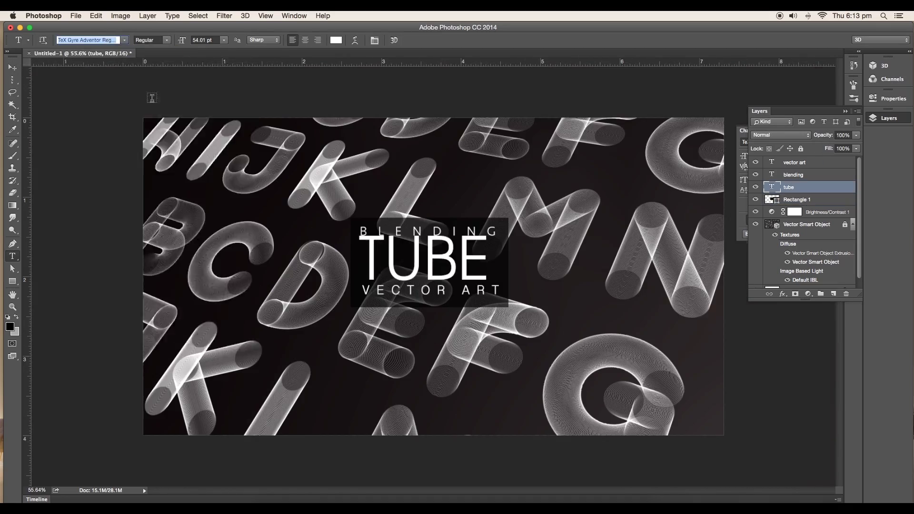
key("Down")
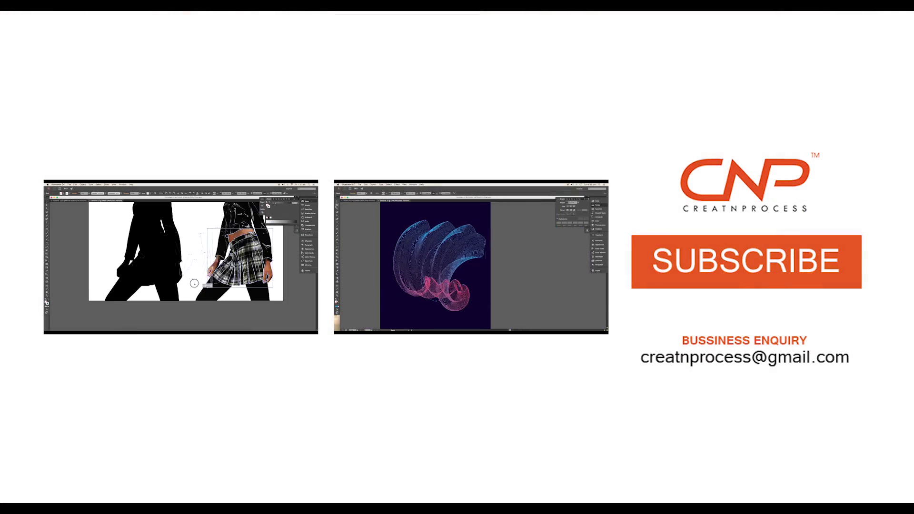